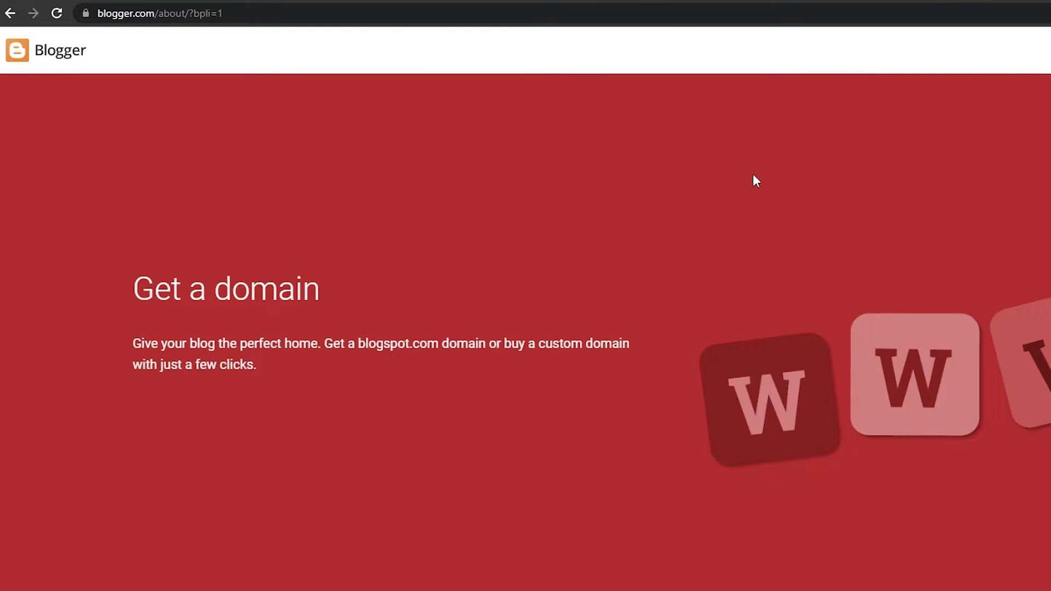
- Start creating a new blog and sign in with the listed Google account
scroll(753, 173, down, 15)
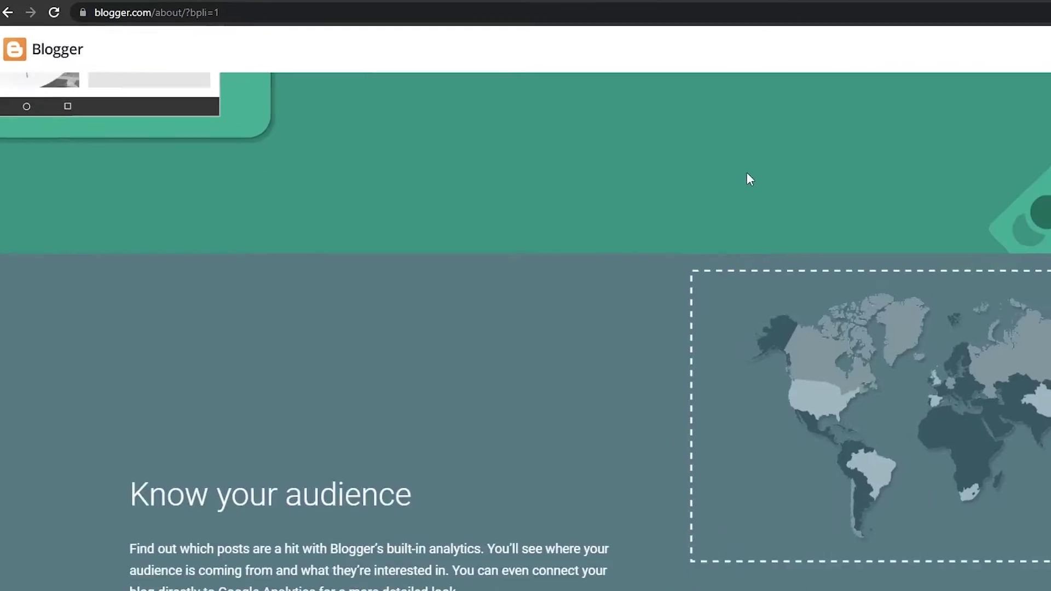
scroll(652, 155, down, 5)
scroll(580, 134, up, 10)
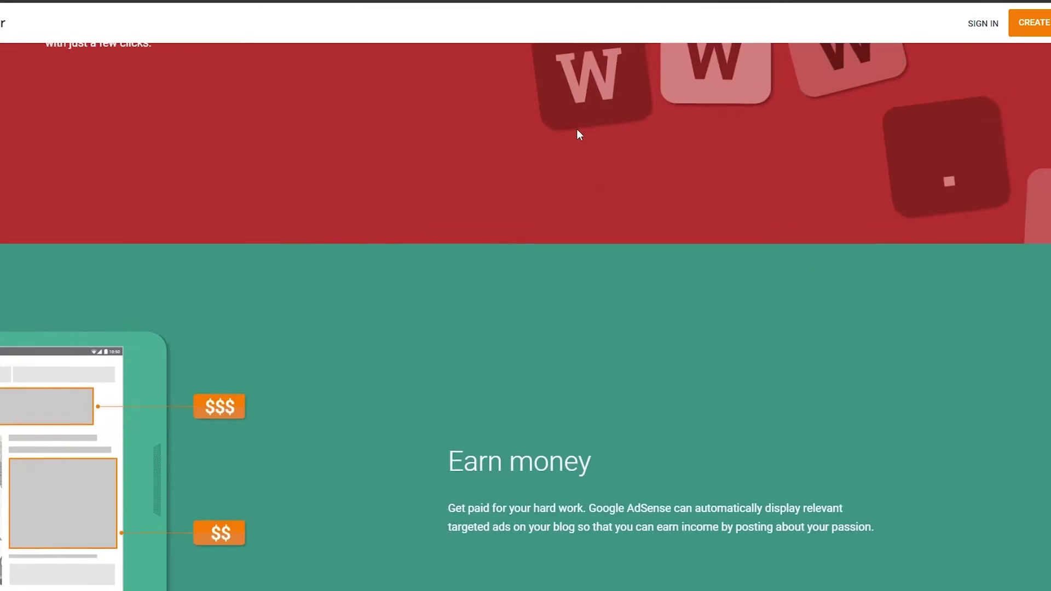
scroll(576, 132, up, 10)
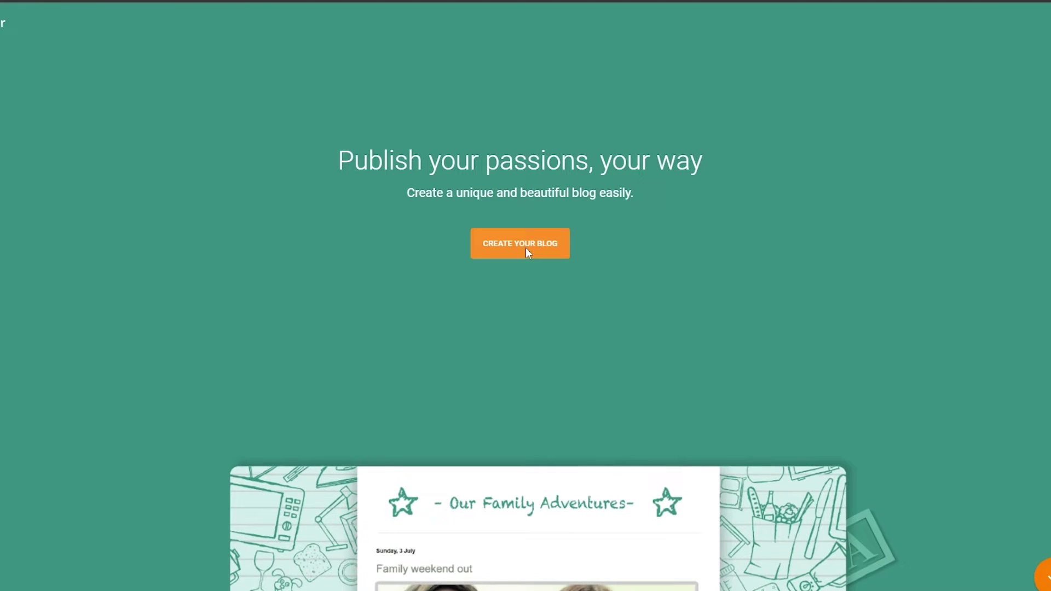
click(526, 249)
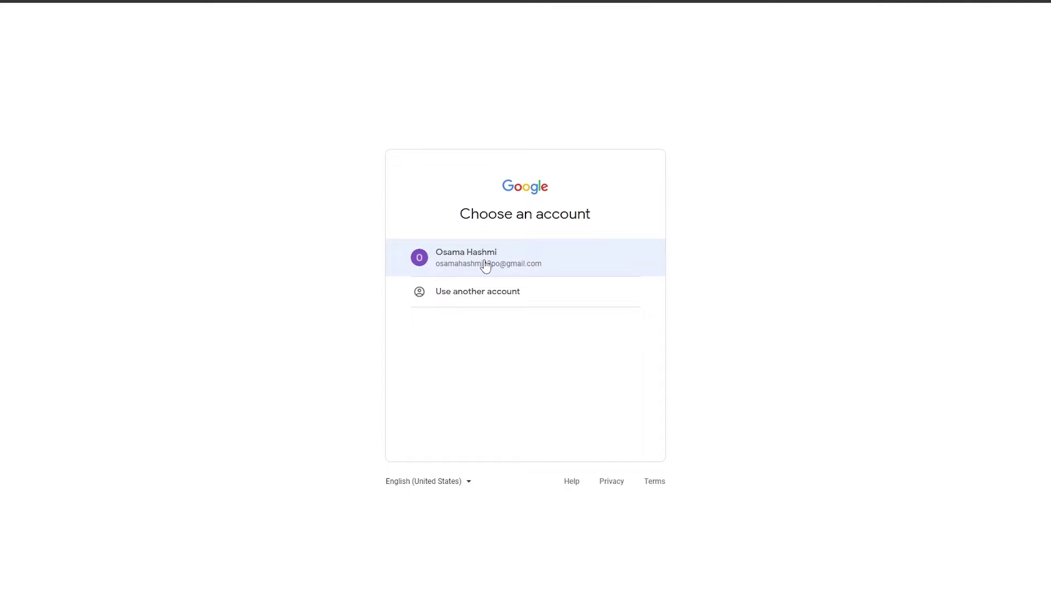
click(491, 265)
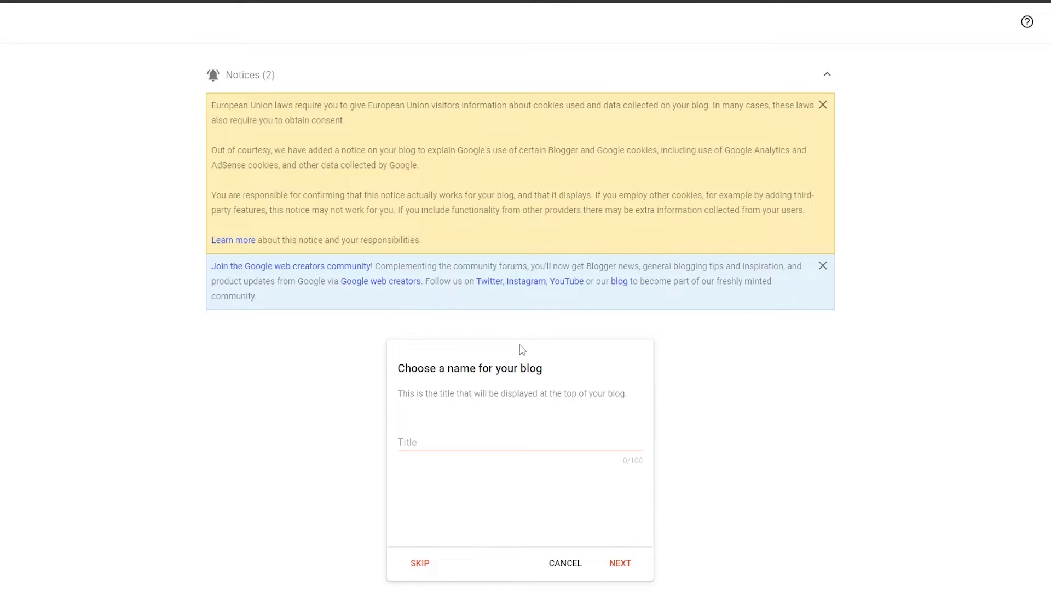
scroll(523, 347, down, 1)
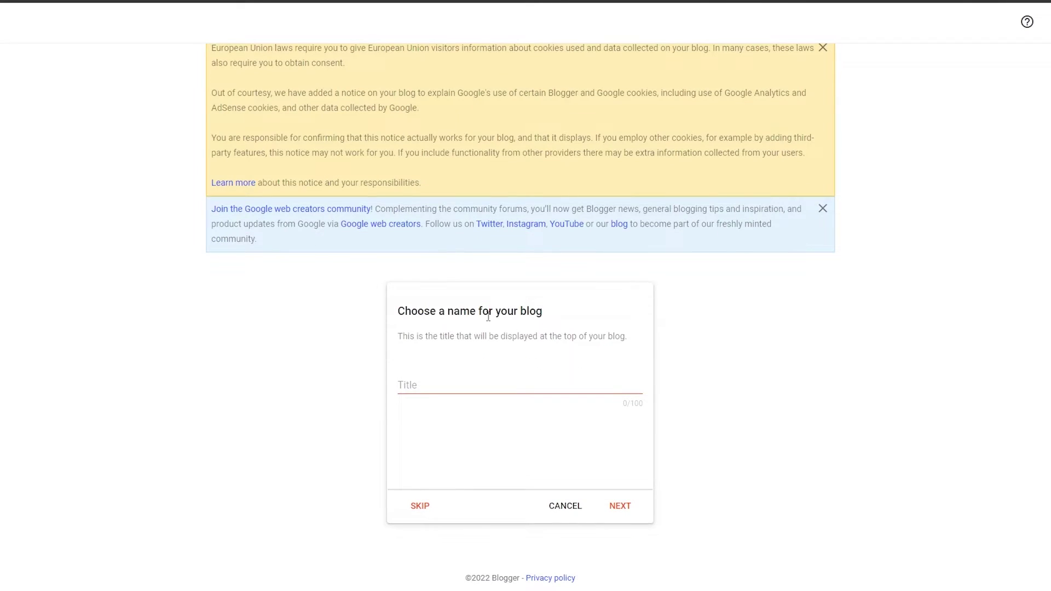
- Title the new blog 'The Test blog'
click(425, 381)
text(The Test blog)
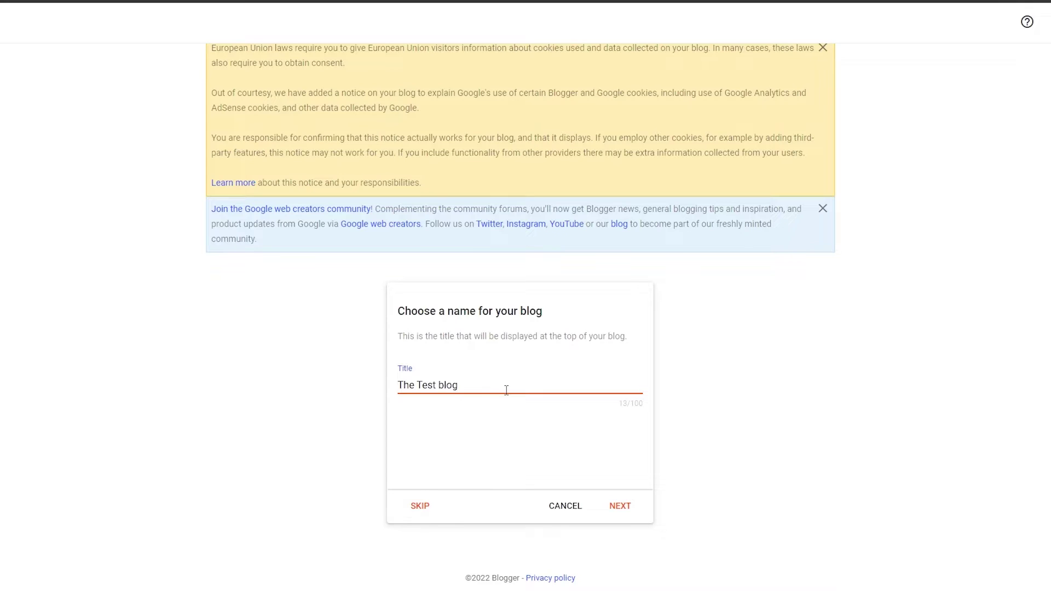
click(621, 507)
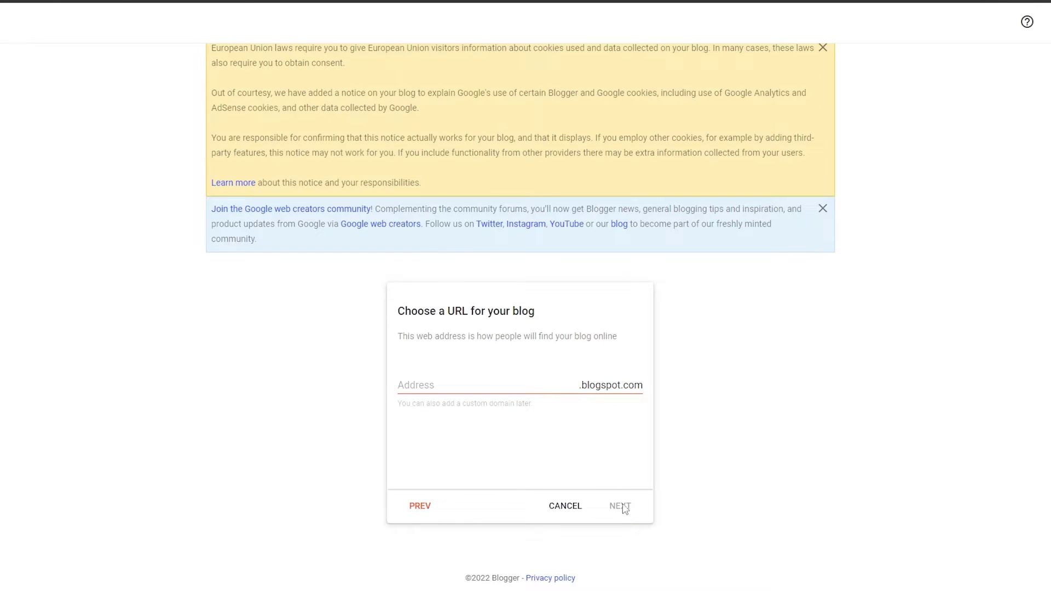
- Set the blog address to the available thetestblog636476.blogspot.com
click(435, 377)
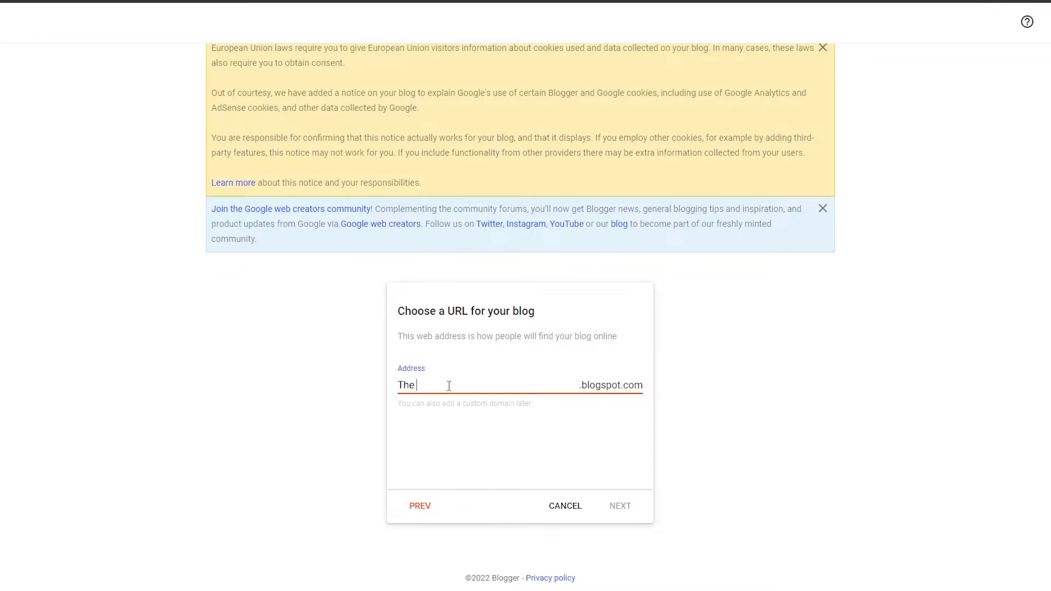
text(Testblog)
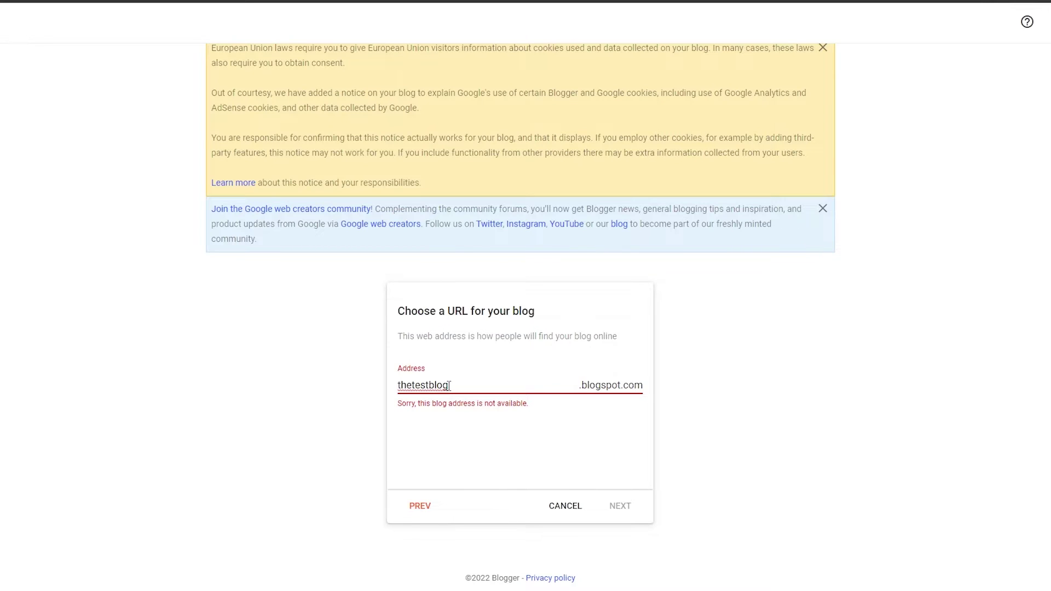
text(636476)
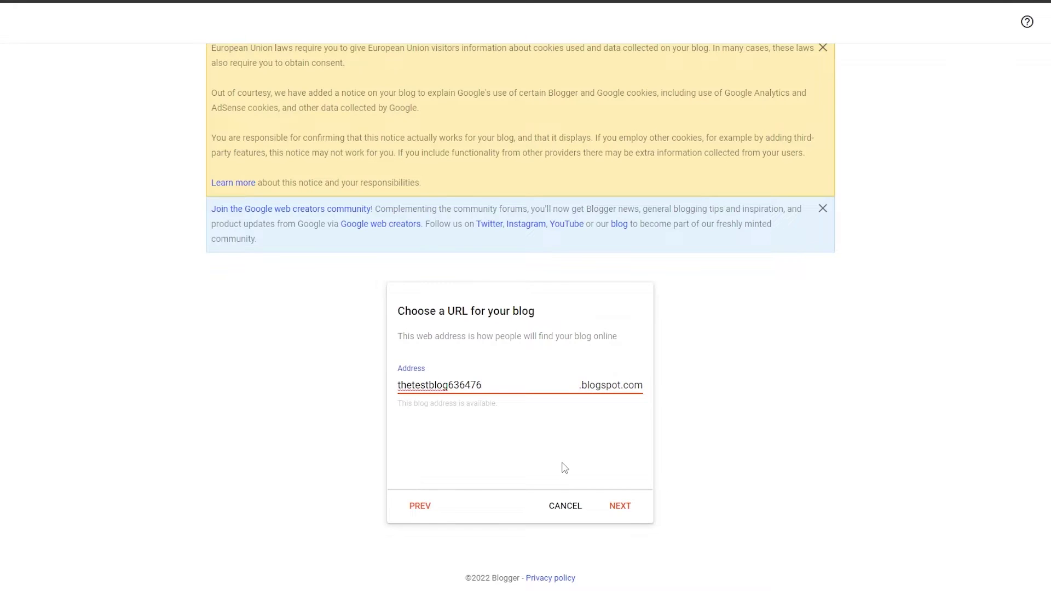
click(764, 456)
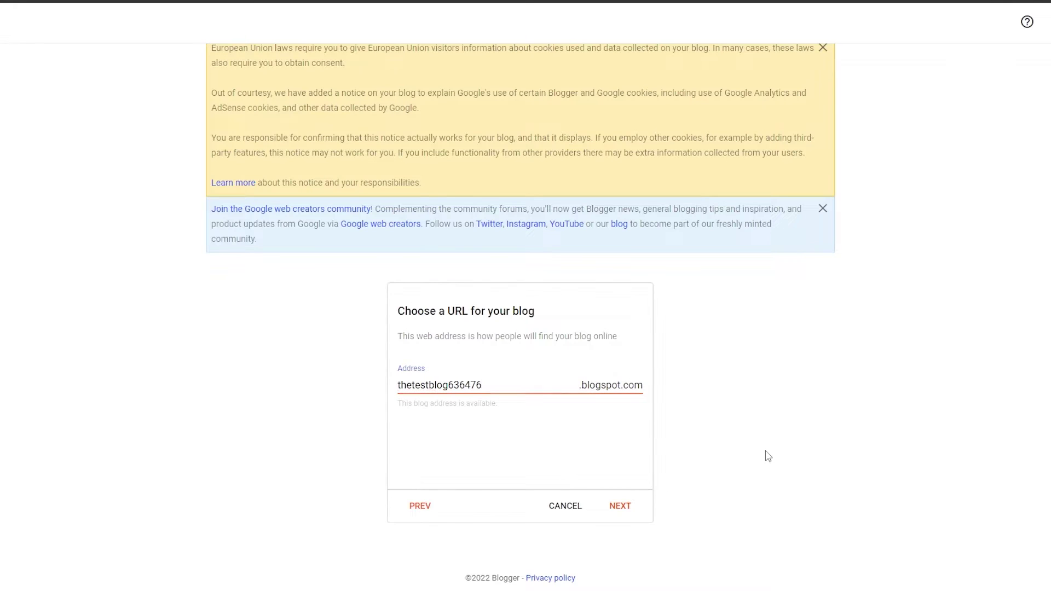
click(472, 382)
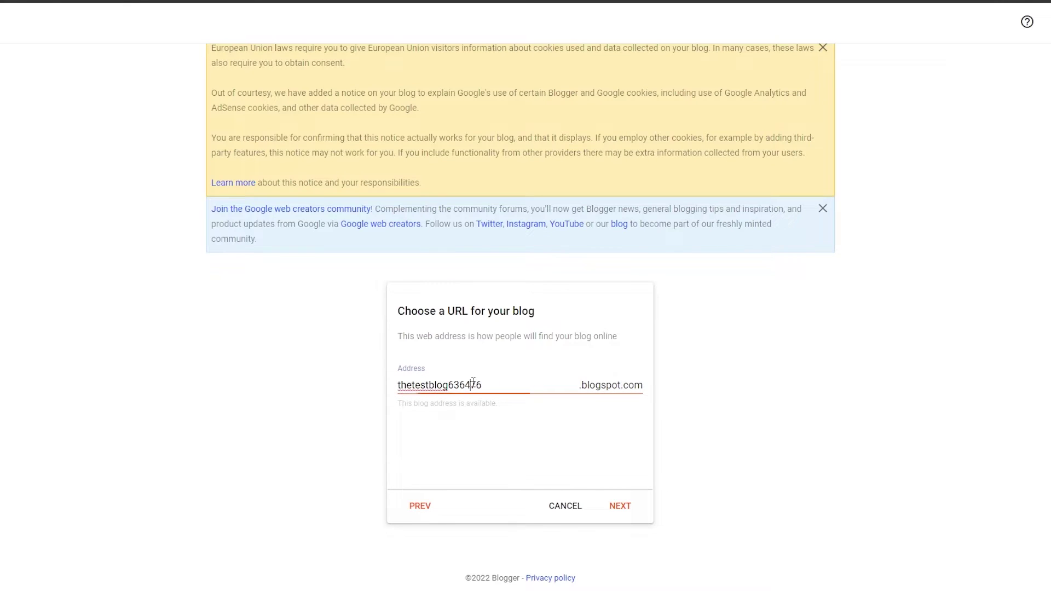
click(620, 505)
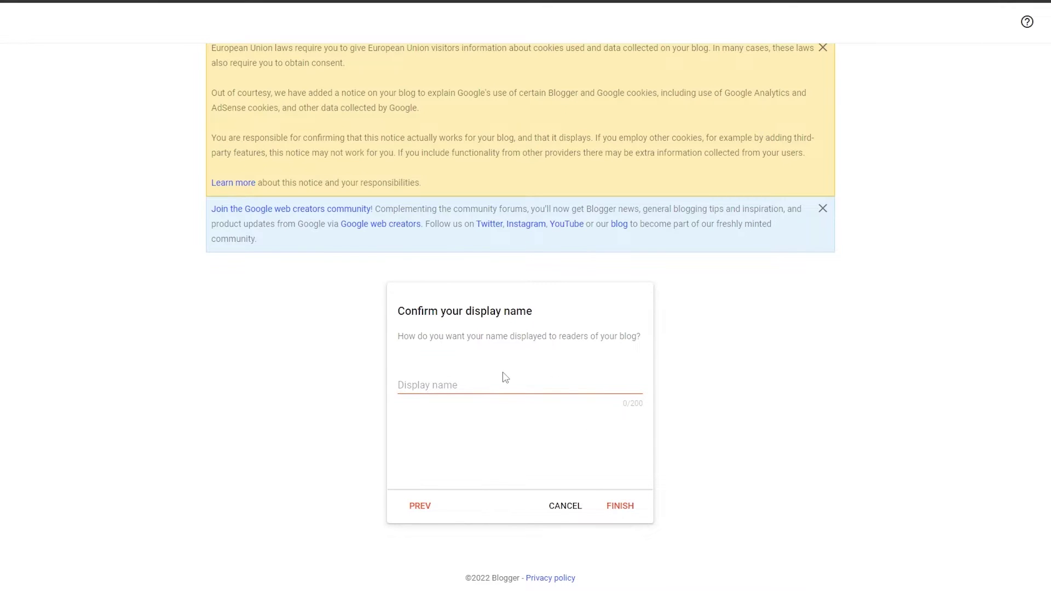
click(500, 378)
- Finish the blog with the author's display name, dismiss both notices, and start a new post
text(John Marston)
click(636, 507)
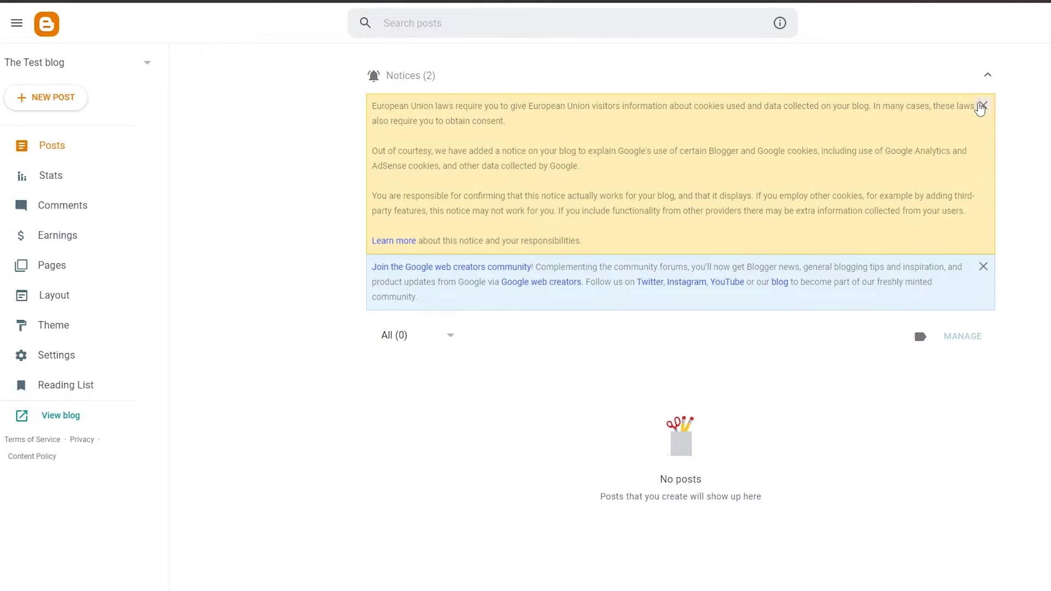
click(983, 105)
click(984, 106)
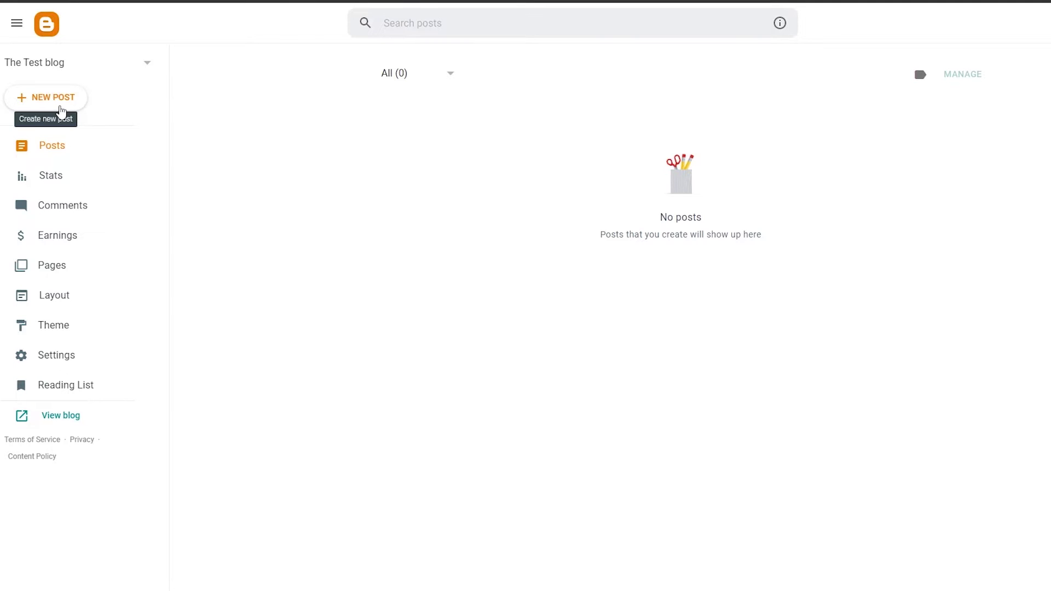
click(61, 108)
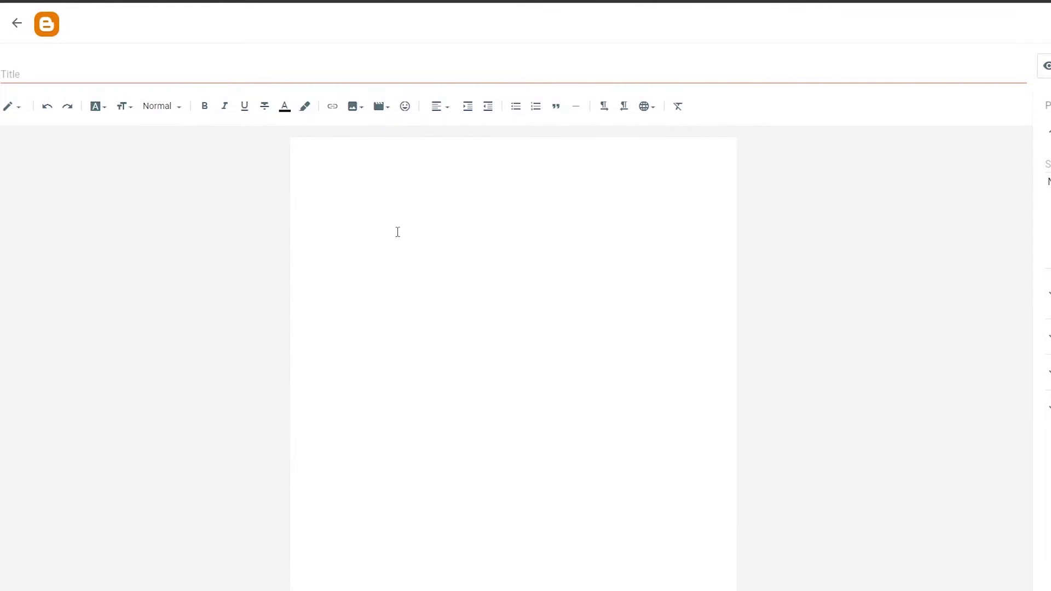
- Title the new post 'The Test Blog' and open a fresh browser tab
click(423, 222)
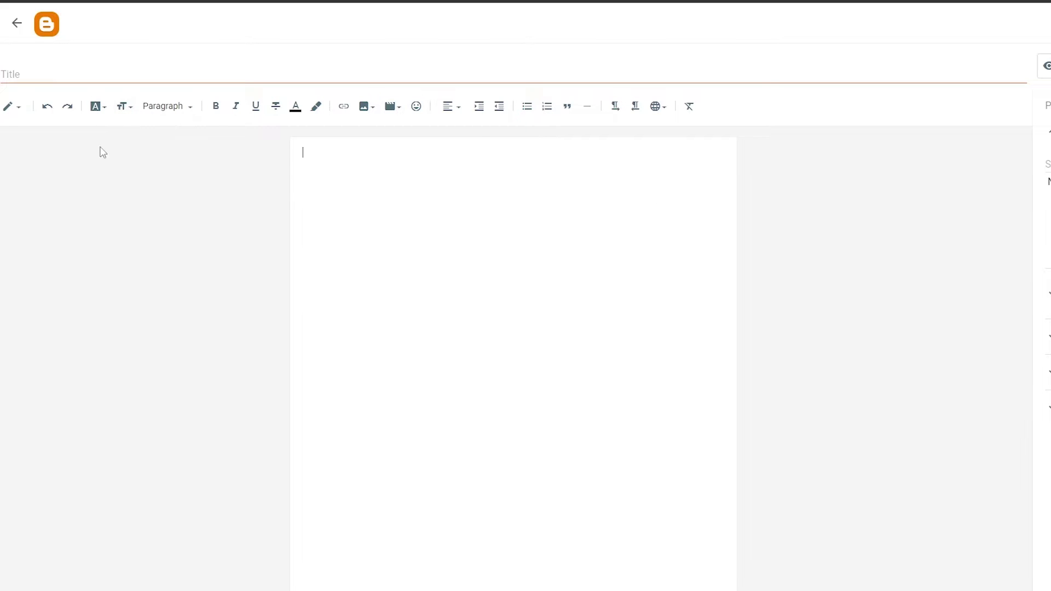
click(67, 76)
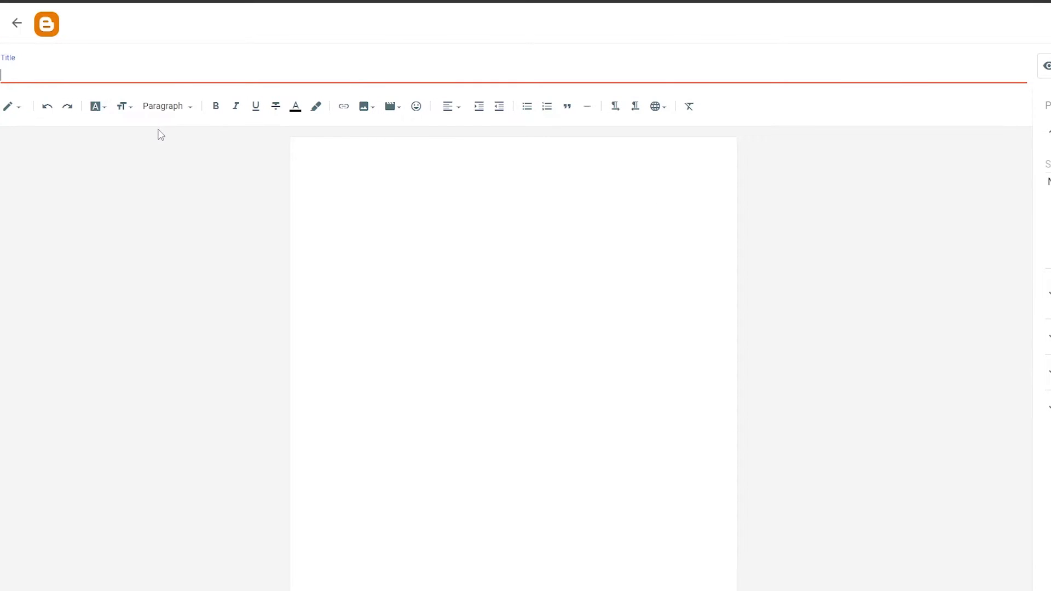
text(The Test Blog)
click(418, 246)
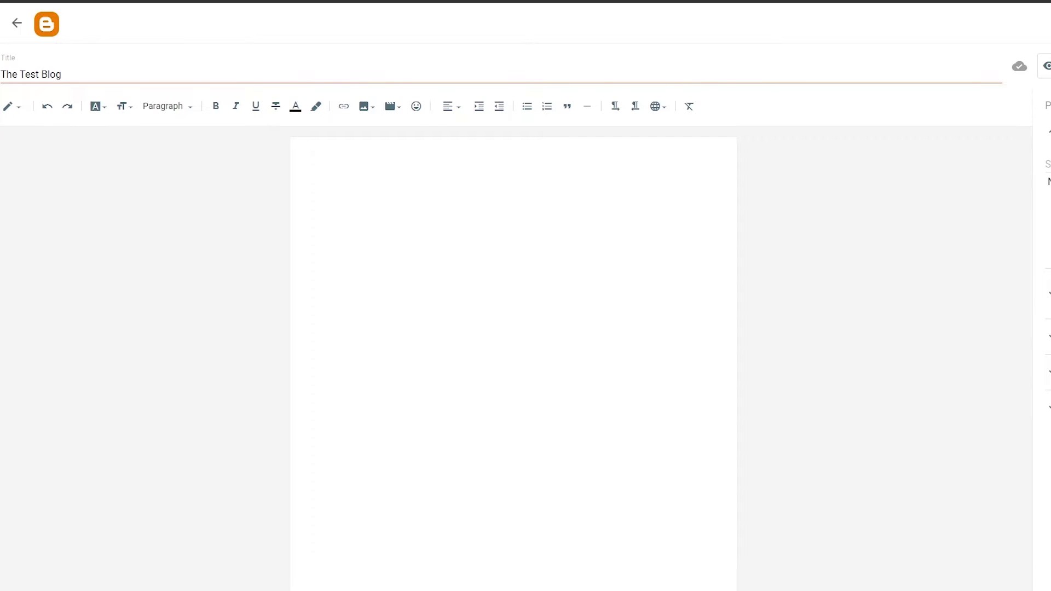
key(ctrl+t)
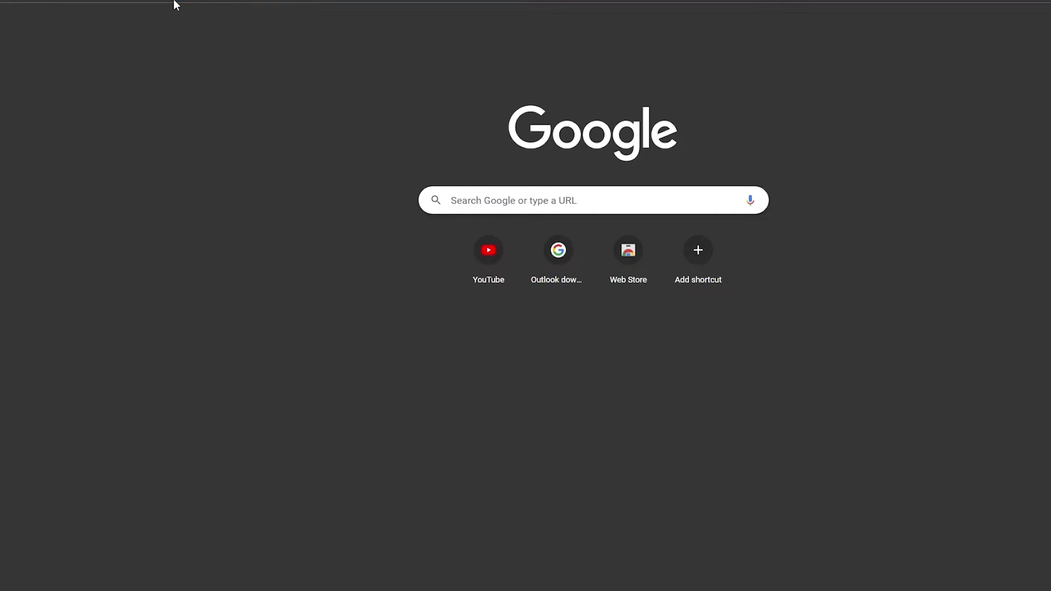
- Search Google for 'The best smart phones of 2021' and skim the results
text(The best smart phones of 2021)
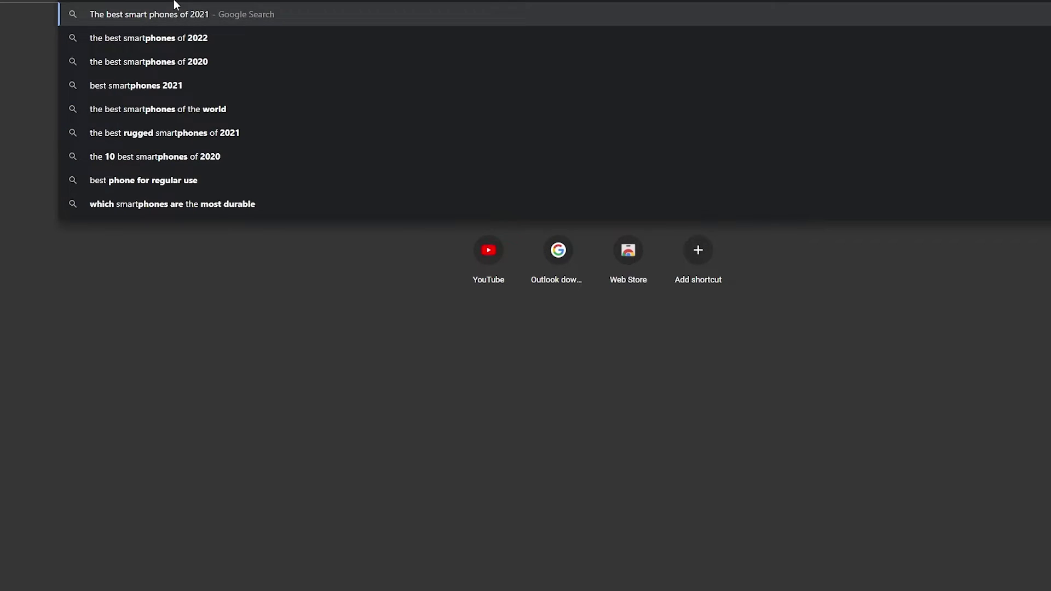
key(Escape)
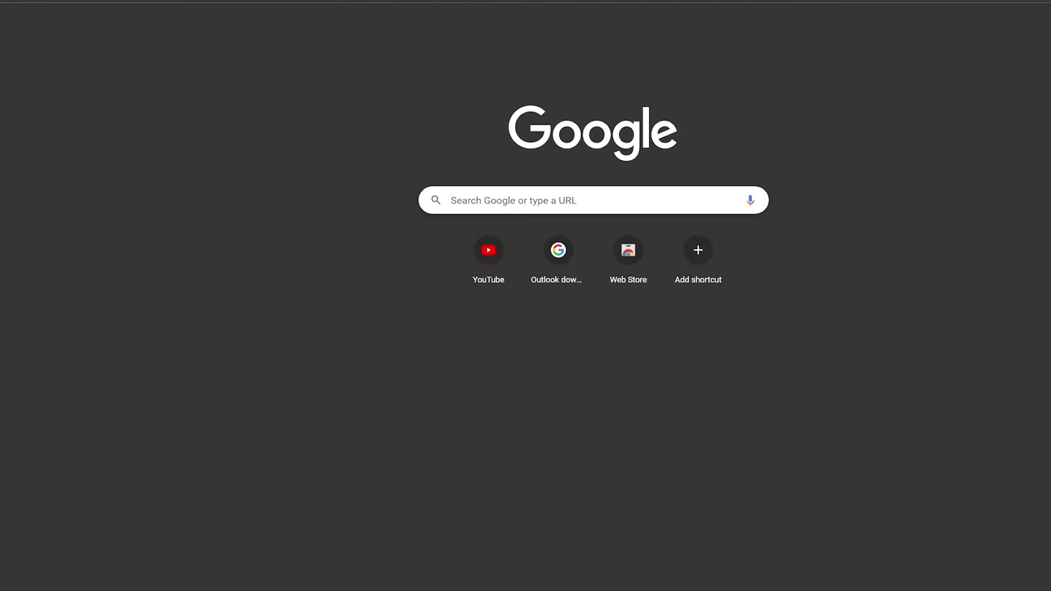
scroll(216, 137, down, 3)
scroll(216, 137, up, 2)
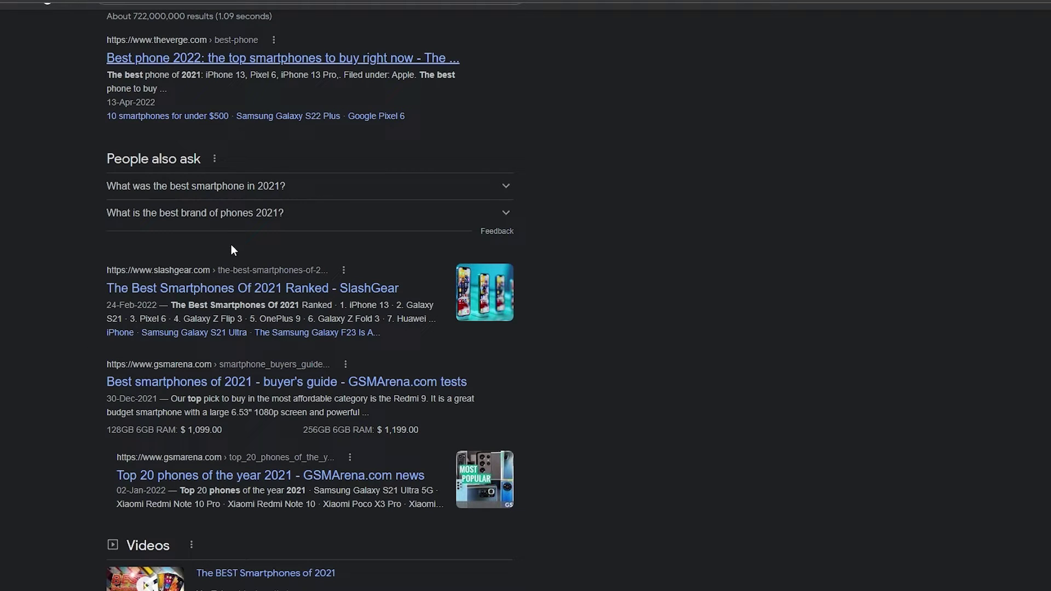
- Read The Verge's best phones article, reviewing the iPhone 13, Galaxy S22 Plus and iPhone 13 Pro picks
click(248, 59)
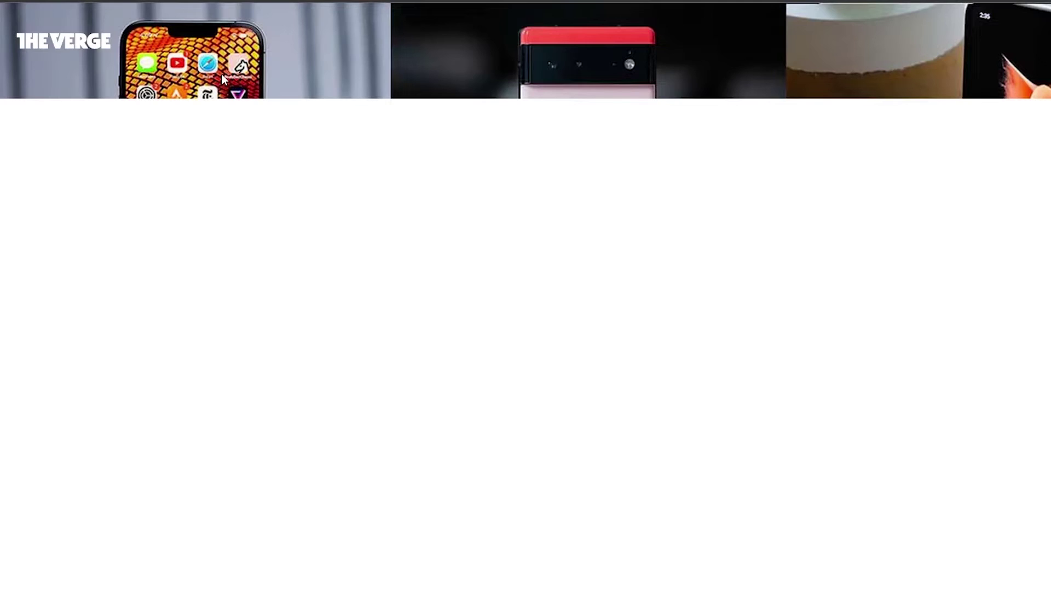
scroll(467, 200, down, 10)
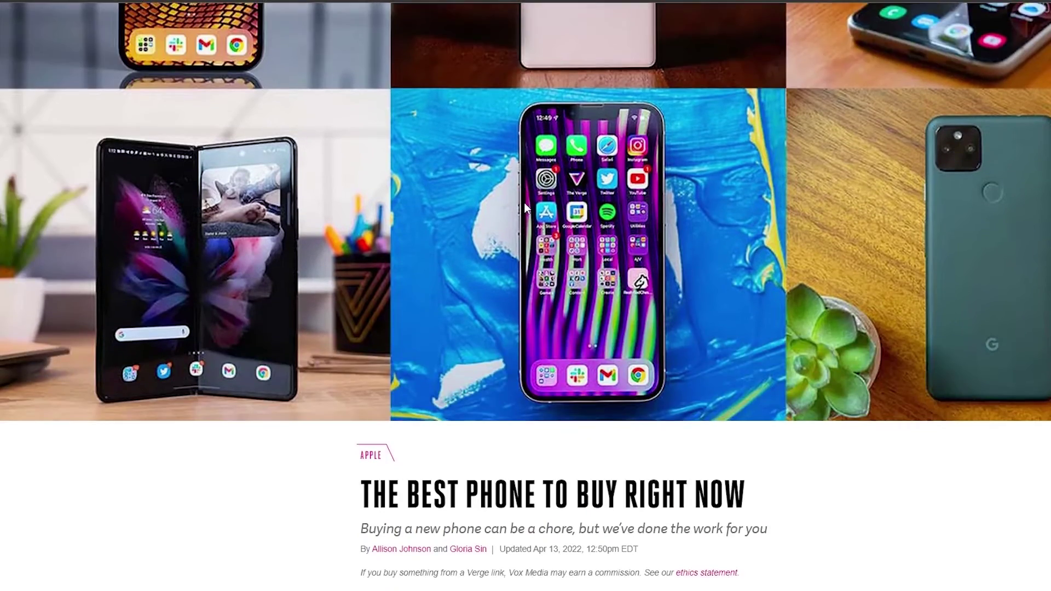
scroll(477, 205, down, 3)
scroll(477, 201, down, 5)
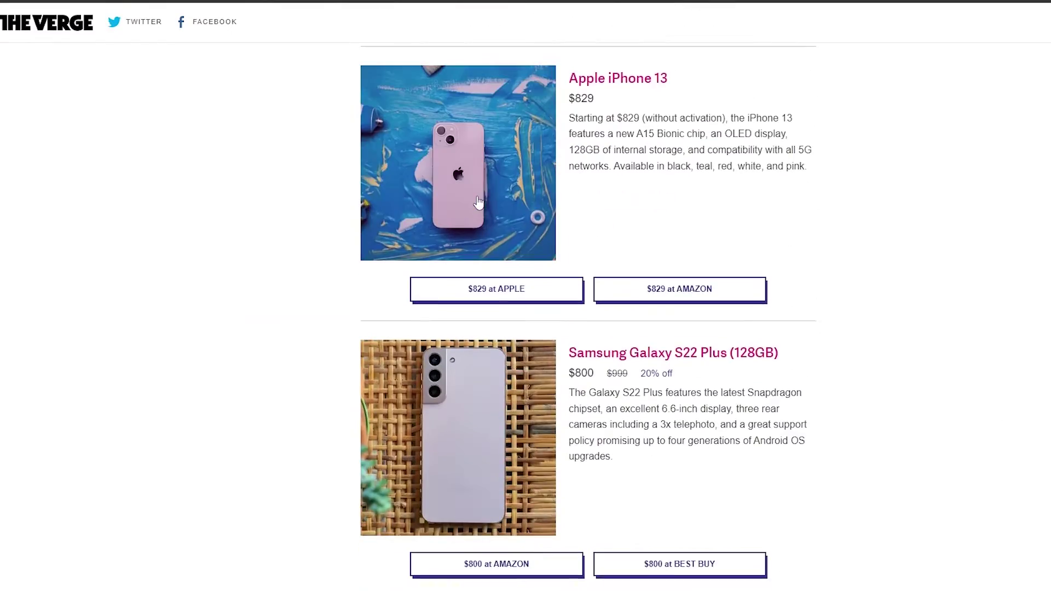
scroll(478, 201, down, 5)
scroll(483, 202, up, 13)
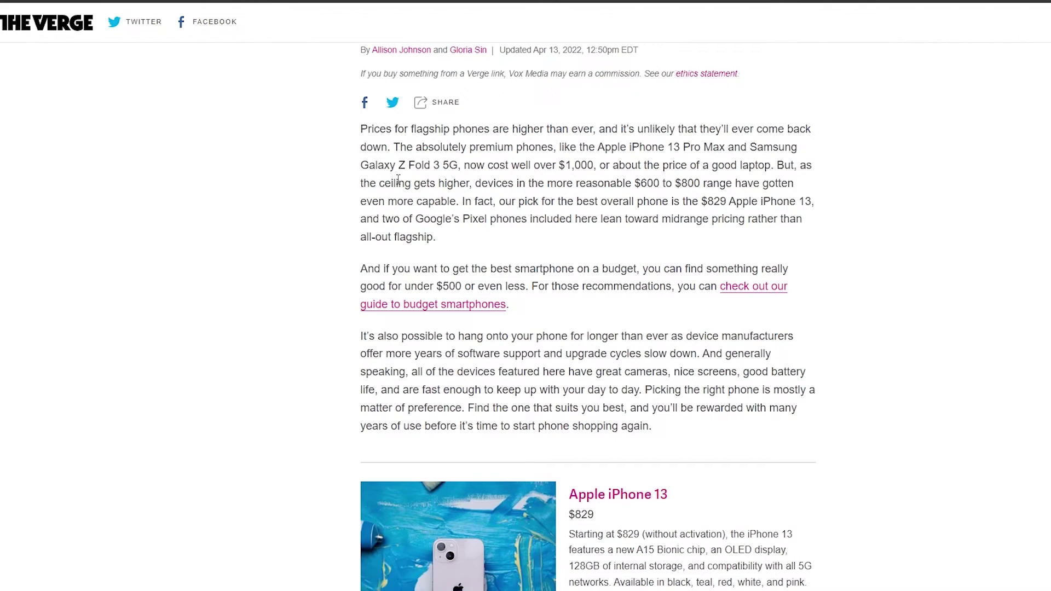
scroll(394, 181, up, 3)
scroll(395, 208, down, 3)
scroll(630, 418, down, 6)
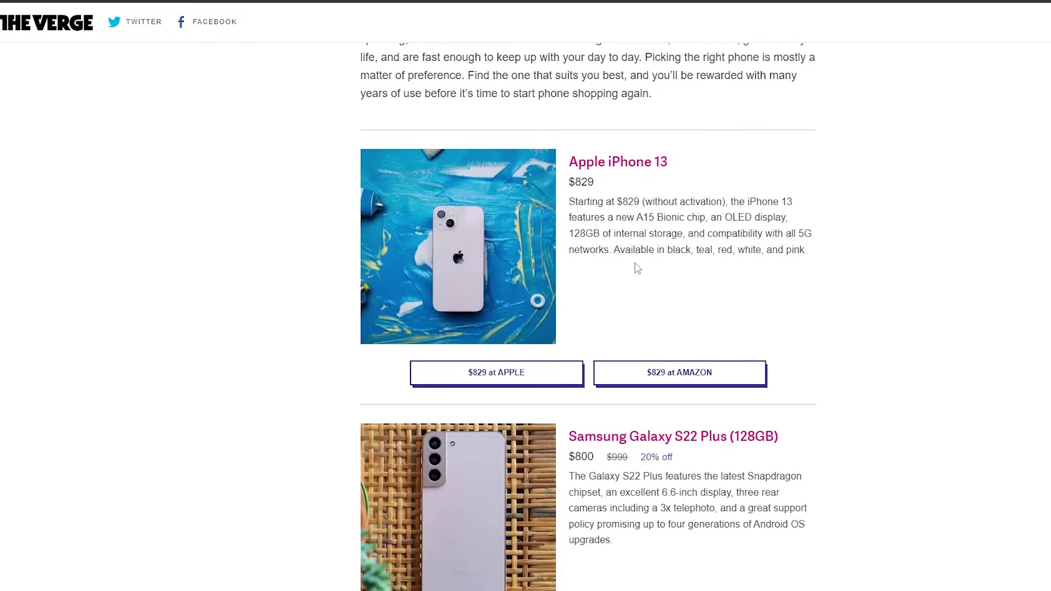
scroll(635, 263, down, 3)
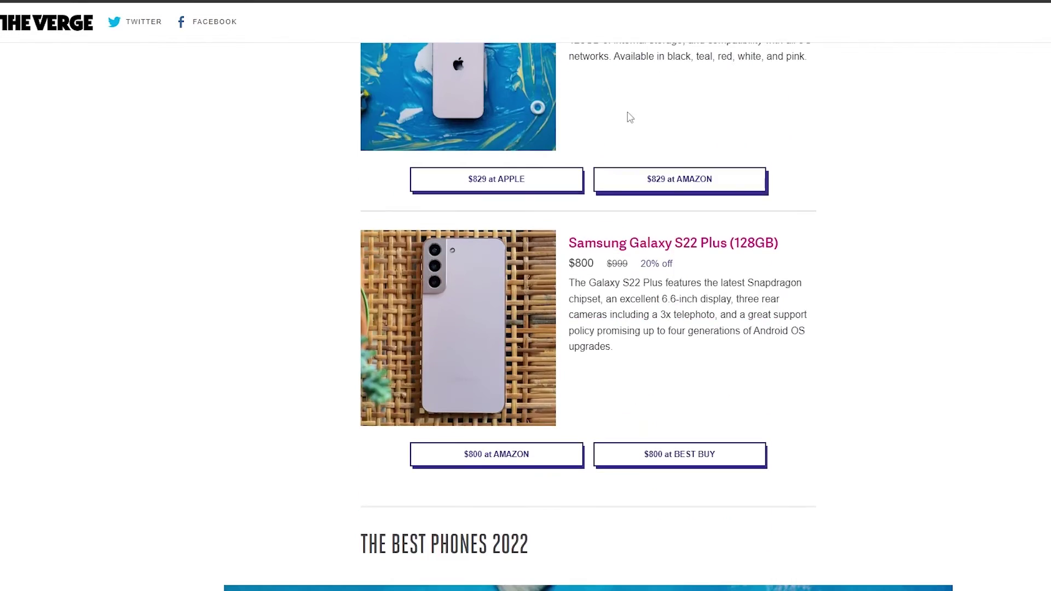
scroll(634, 151, up, 3)
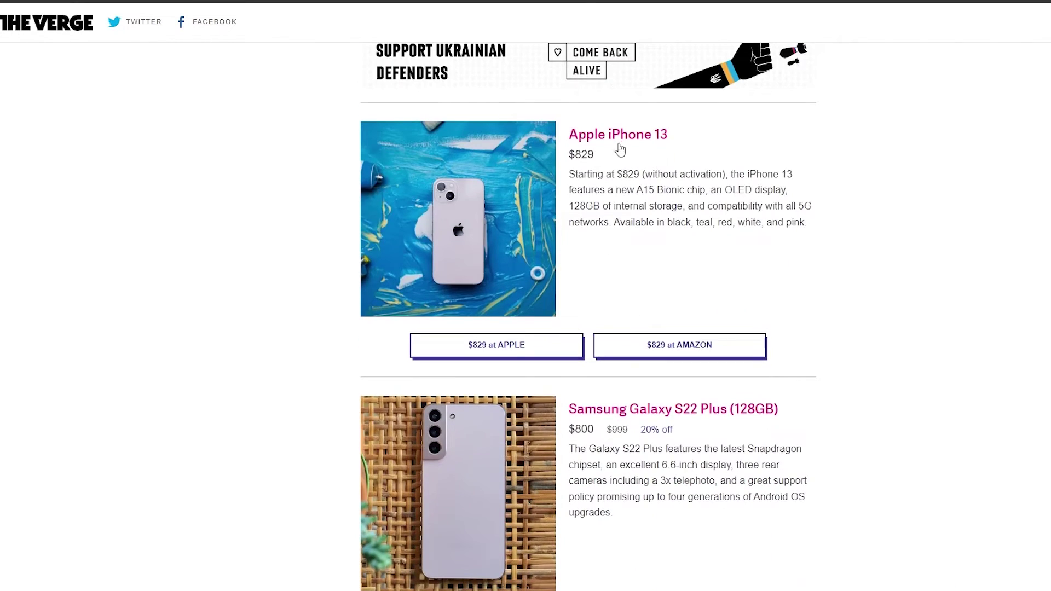
scroll(619, 141, down, 2)
scroll(633, 295, down, 3)
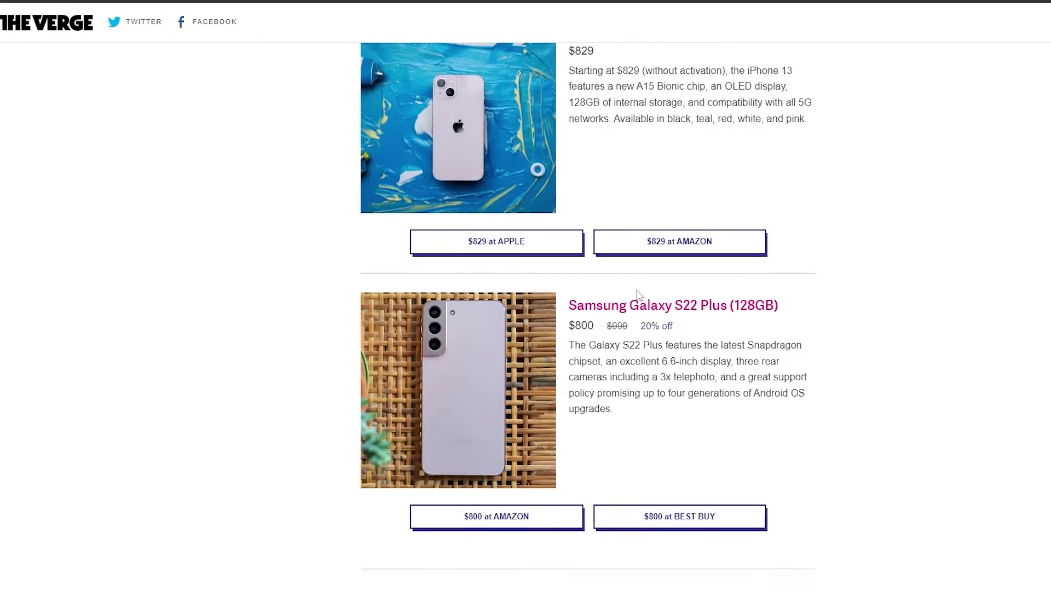
scroll(608, 212, down, 15)
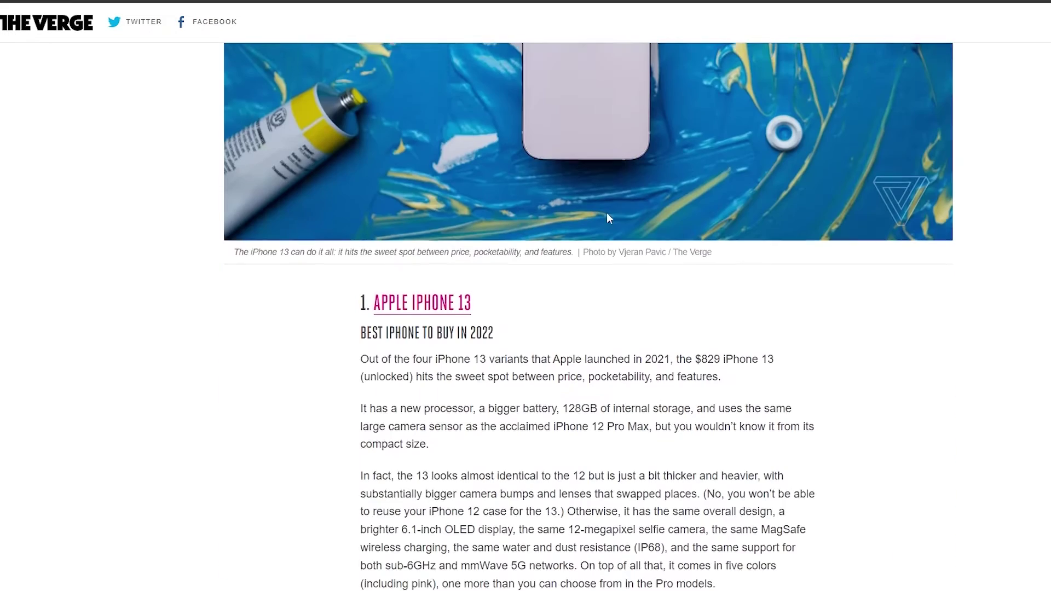
scroll(608, 214, up, 2)
scroll(575, 263, down, 3)
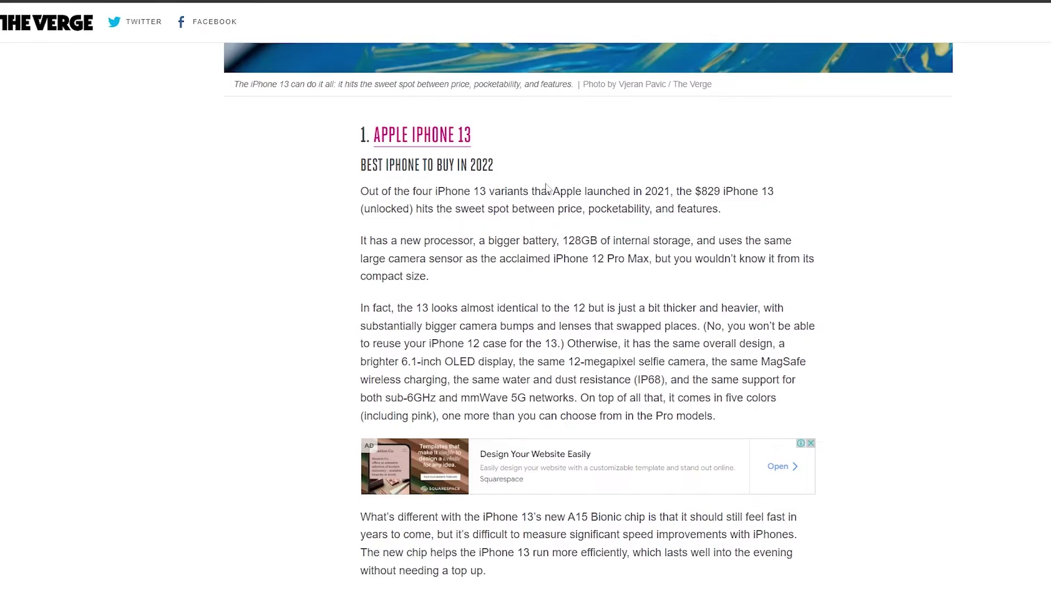
scroll(547, 188, down, 18)
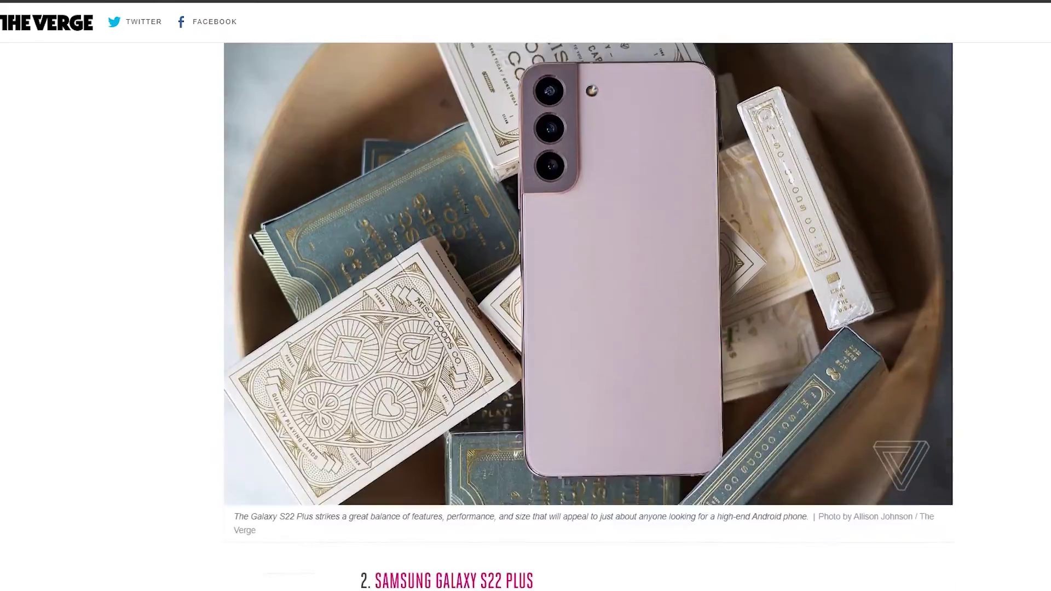
scroll(466, 209, down, 20)
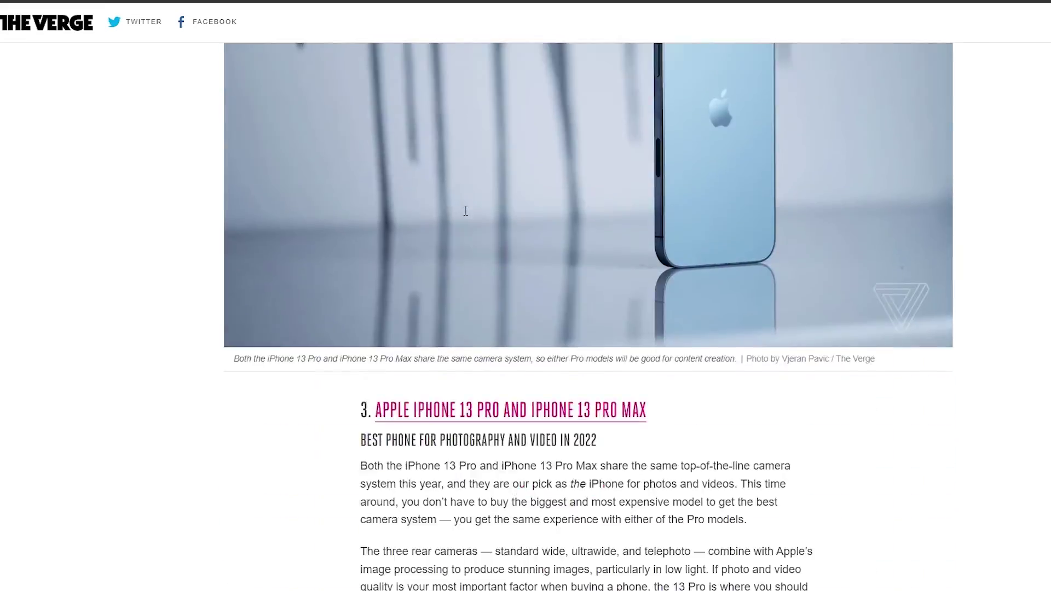
scroll(465, 210, down, 6)
scroll(470, 208, up, 12)
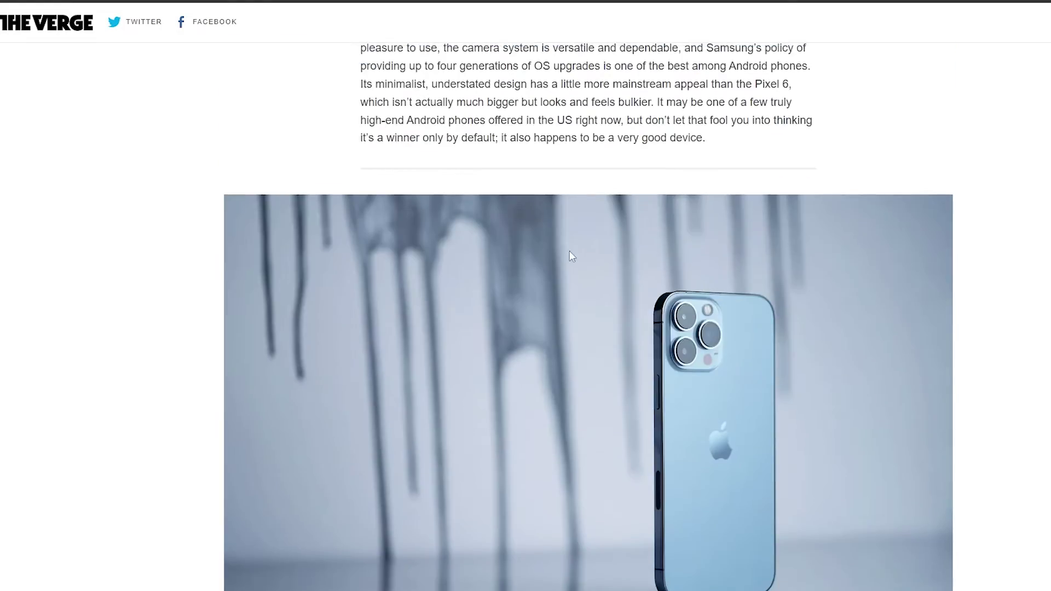
scroll(569, 251, down, 15)
scroll(527, 310, down, 8)
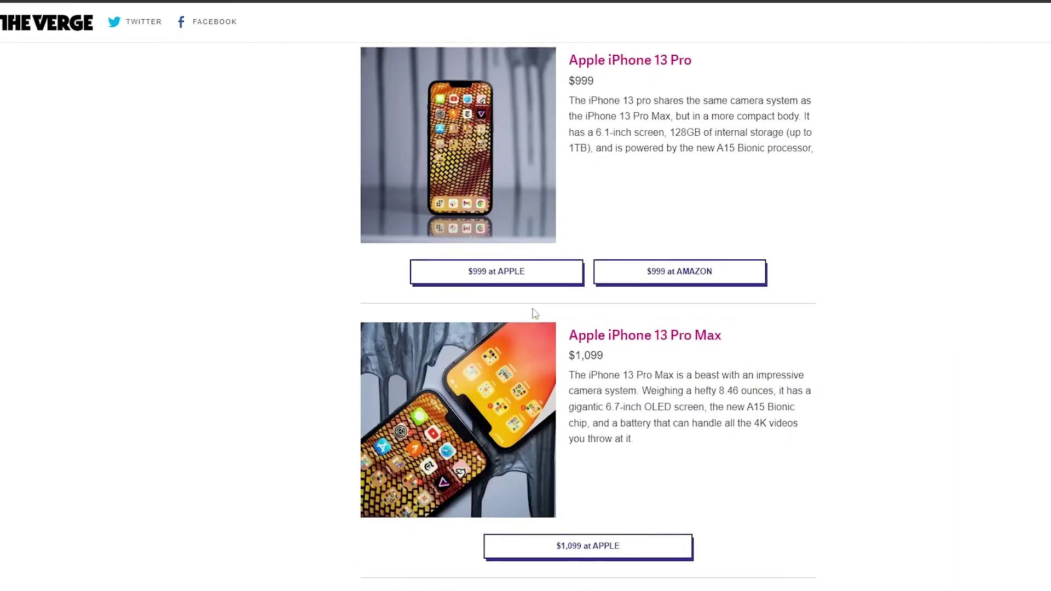
scroll(531, 311, up, 20)
scroll(531, 311, up, 20)
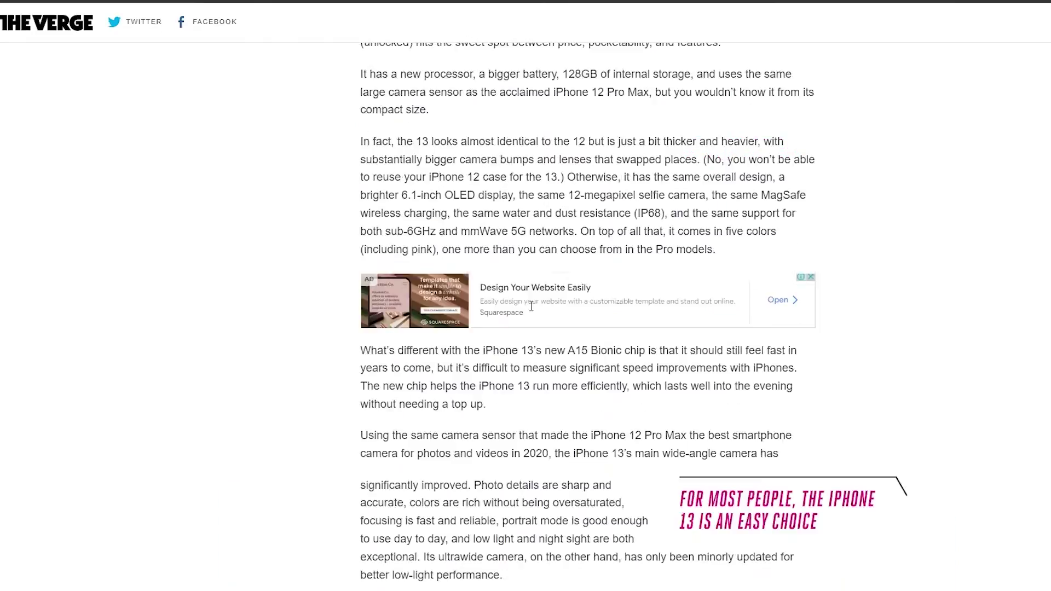
scroll(531, 301, up, 20)
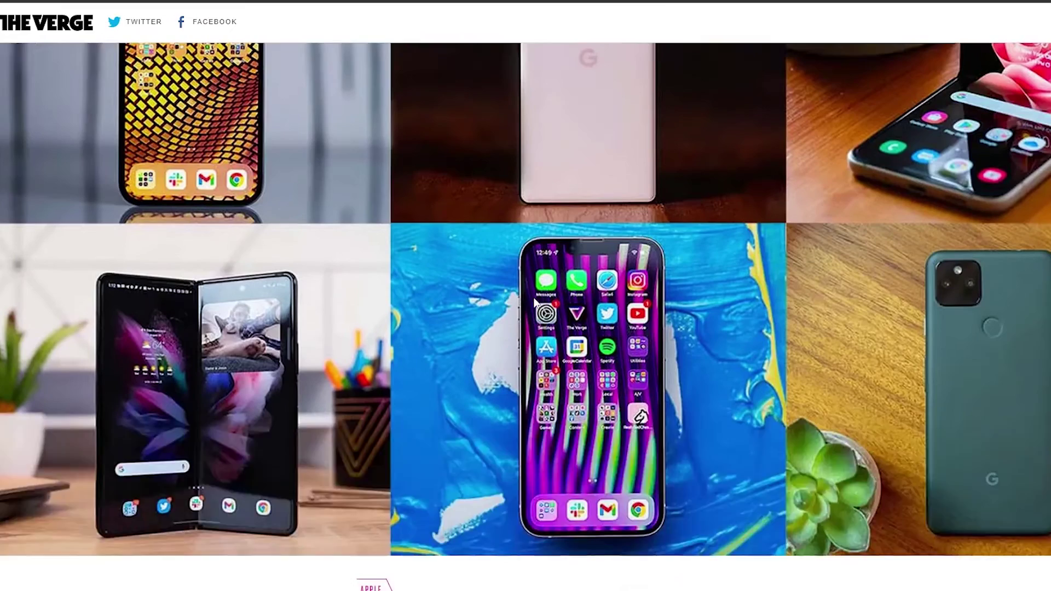
scroll(527, 234, down, 4)
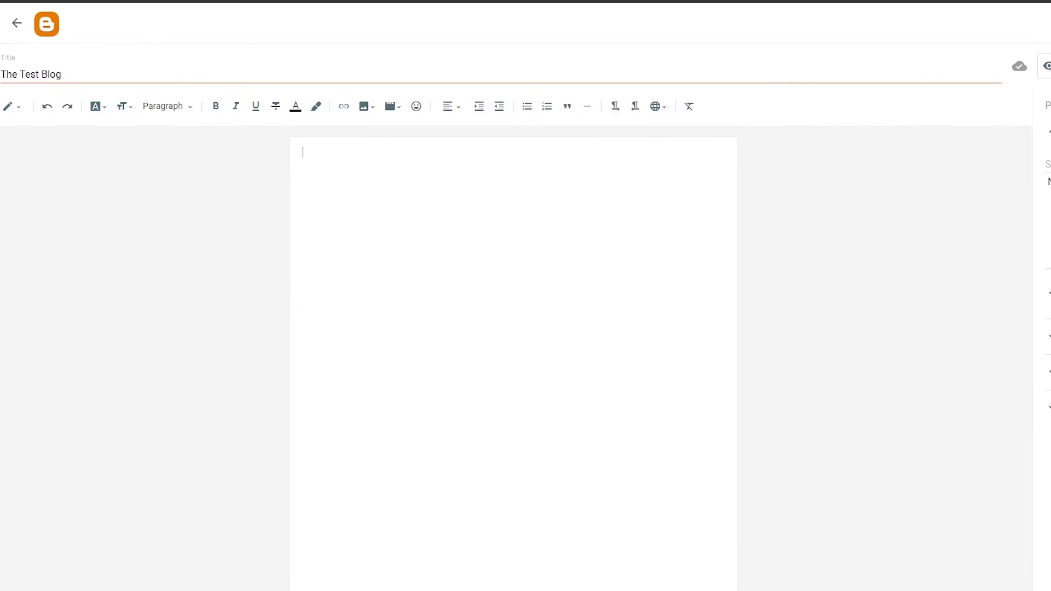
- Retitle the post 'The Best Smartphones of 2021' and bring up the image insertion options
click(166, 72)
key(ctrl+a)
text(The Best Smartphones of 2021)
key(ctrl+shift+Left)
key(ctrl+shift+Left)
key(ctrl+shift+Left)
key(ctrl+shift+Left)
key(ctrl+shift+Left)
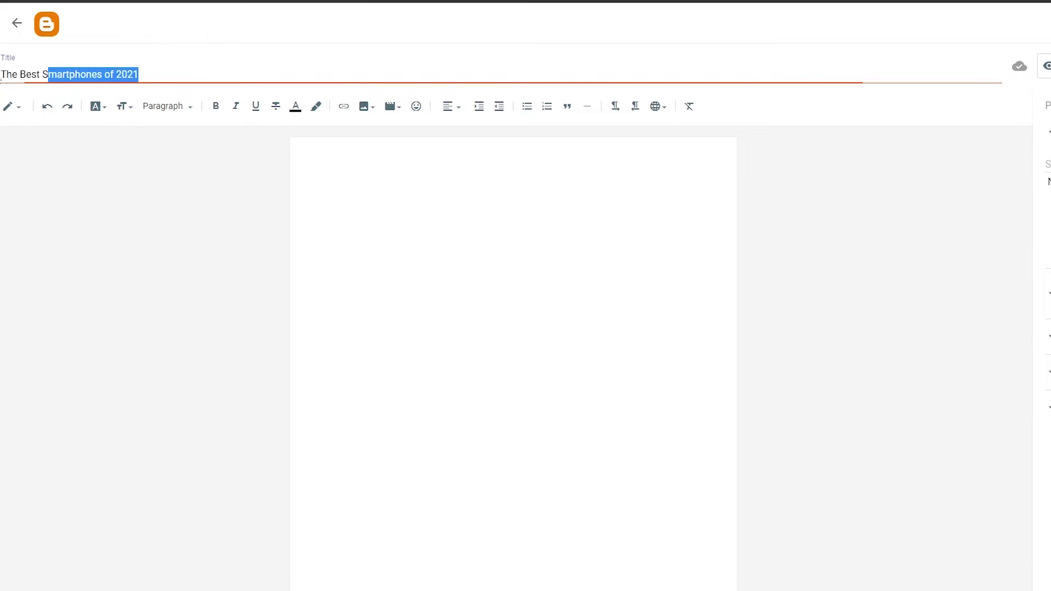
click(470, 189)
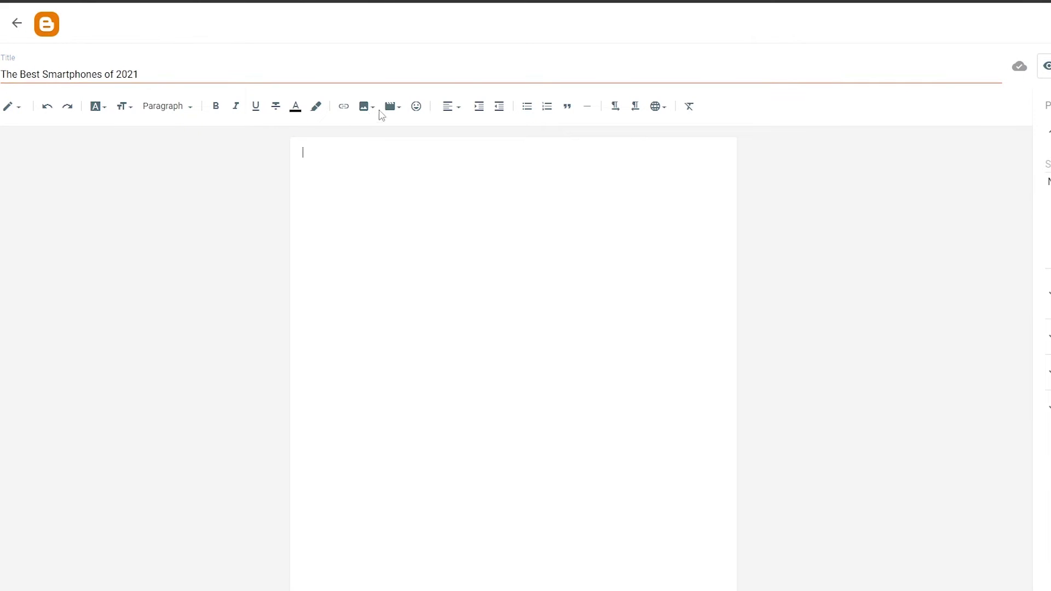
click(367, 106)
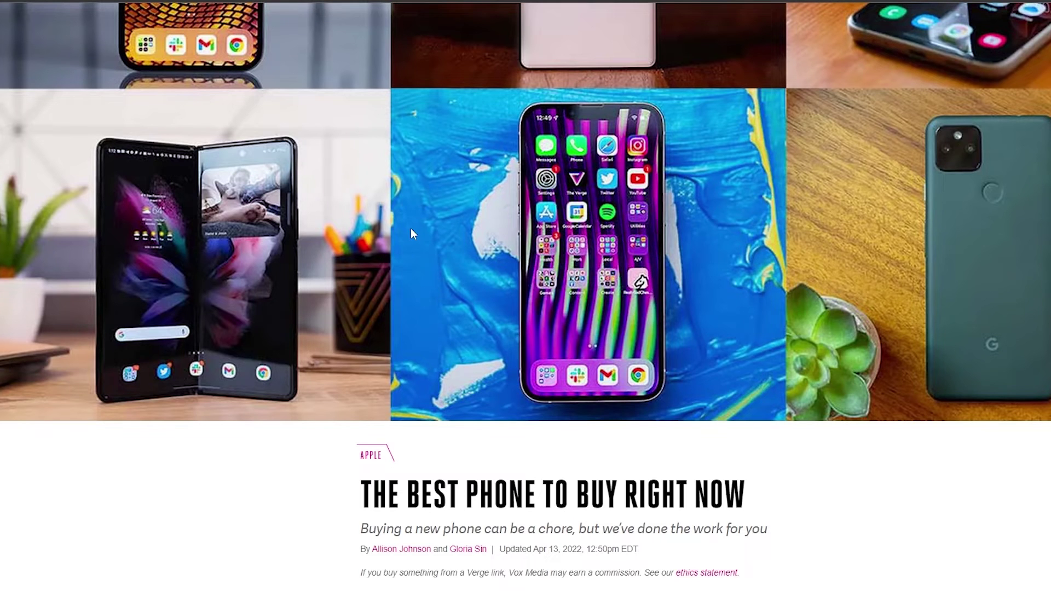
- Check the options for a phone-grid photo, then return to the Google Images results
scroll(410, 228, up, 3)
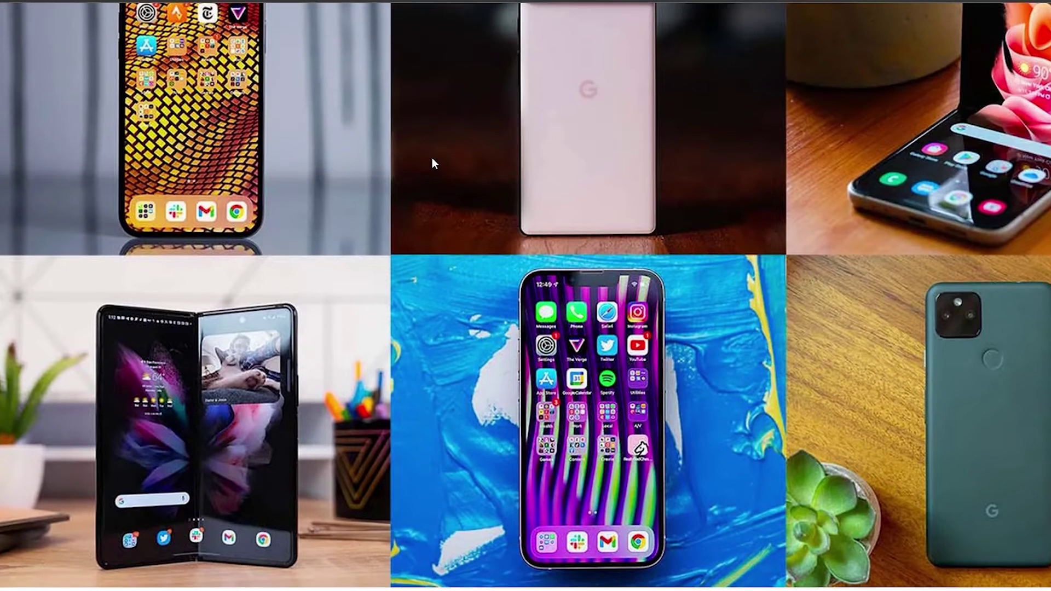
scroll(432, 157, up, 2)
right_click(432, 158)
click(455, 191)
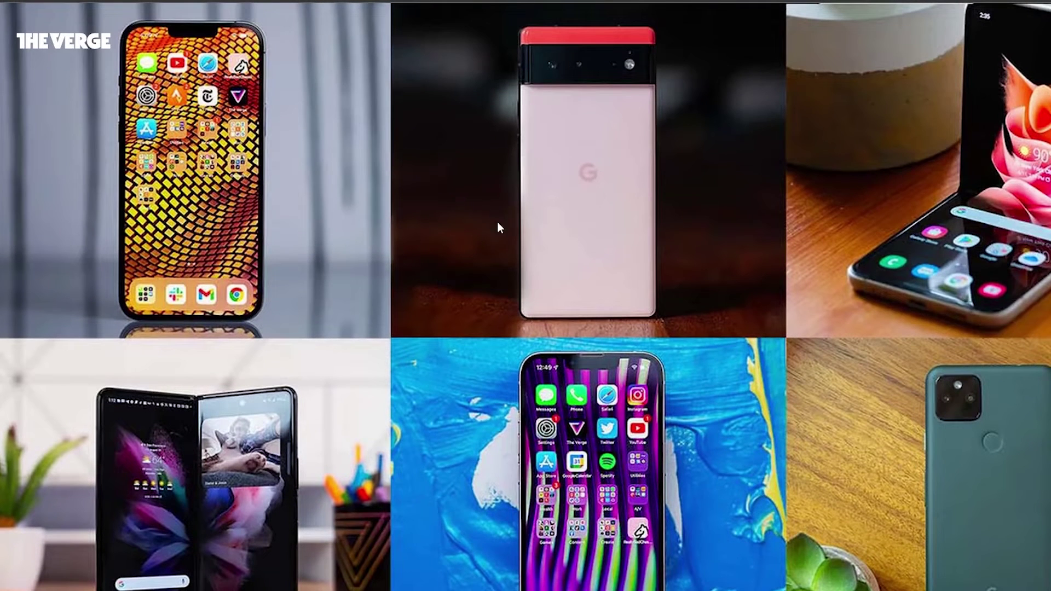
scroll(580, 270, down, 4)
scroll(583, 269, up, 4)
key(alt+Left)
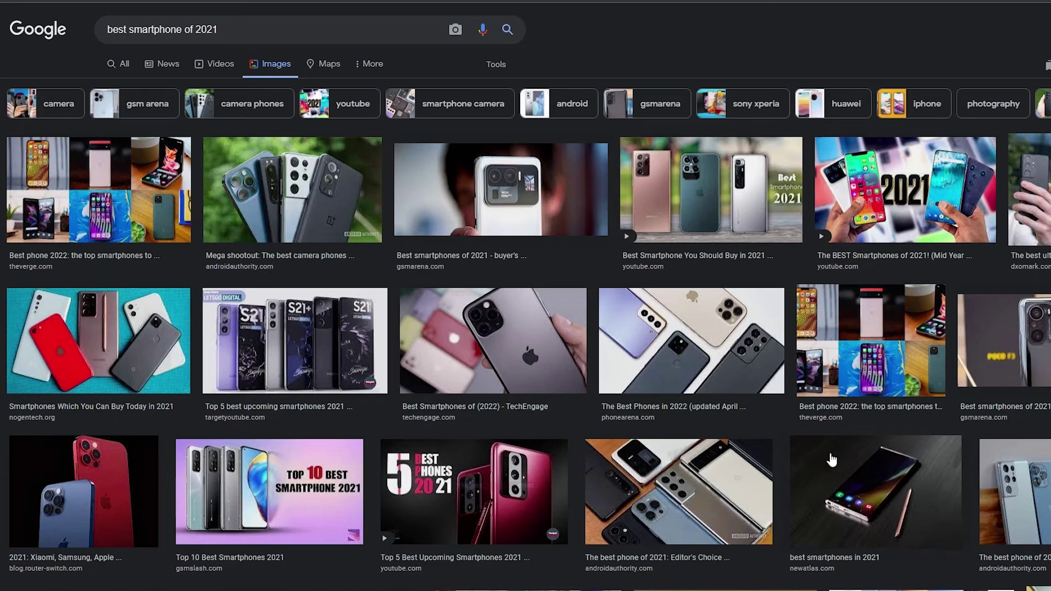
scroll(677, 362, down, 2)
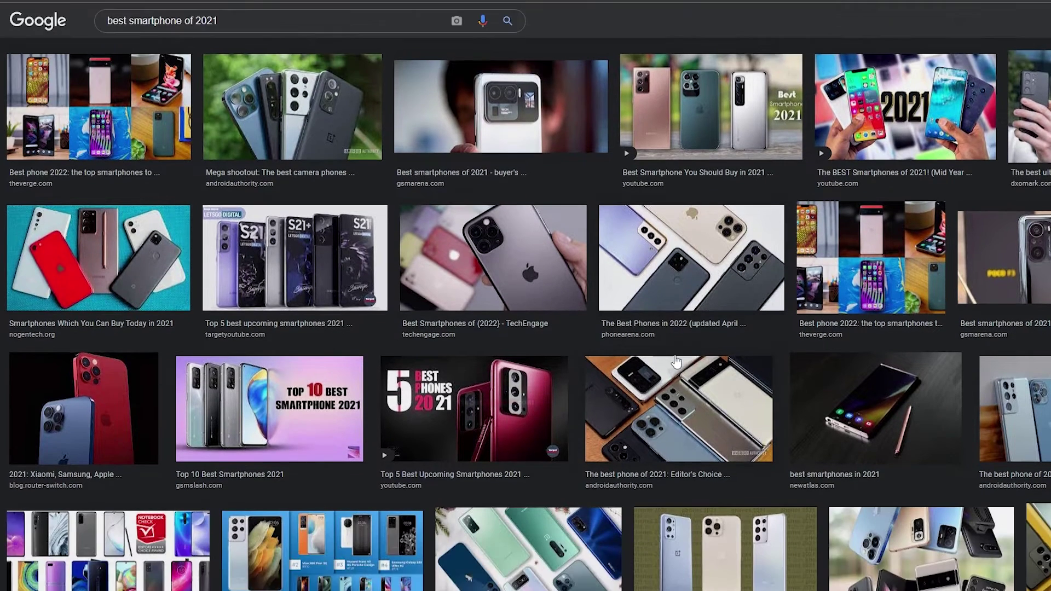
scroll(567, 375, down, 5)
scroll(566, 376, up, 8)
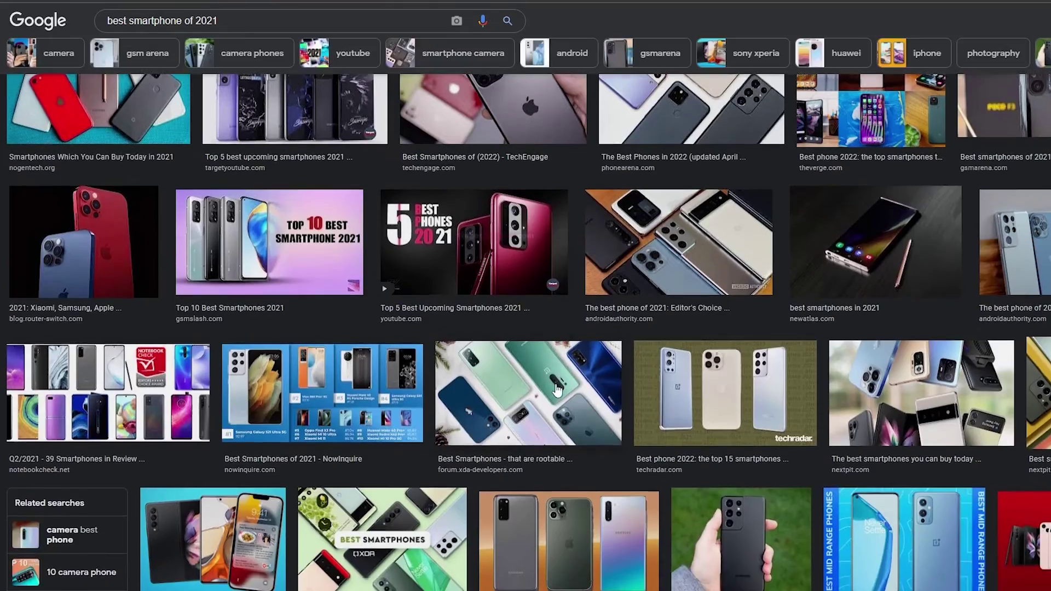
click(296, 207)
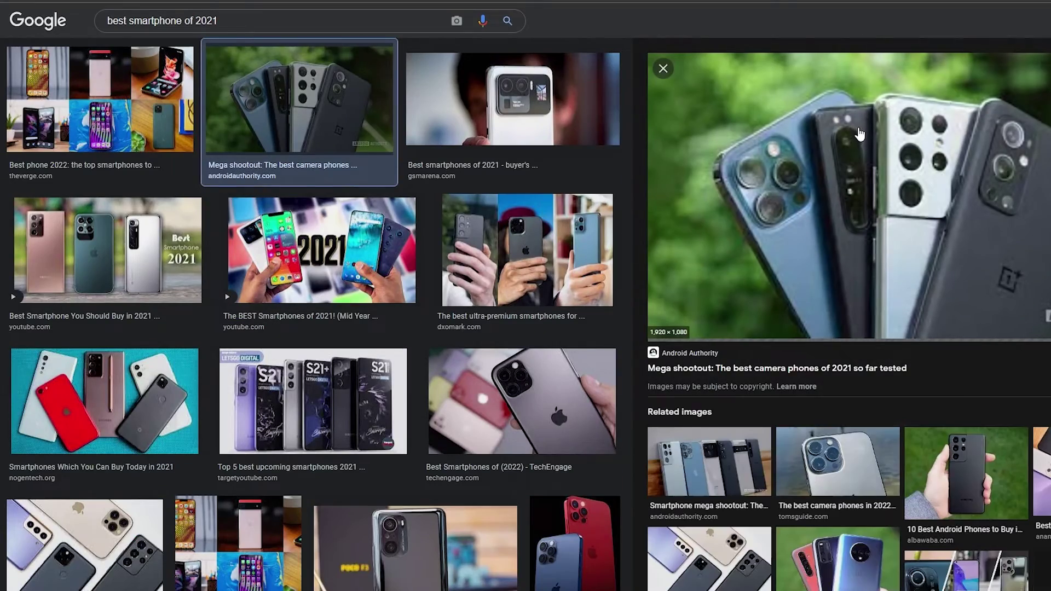
click(165, 116)
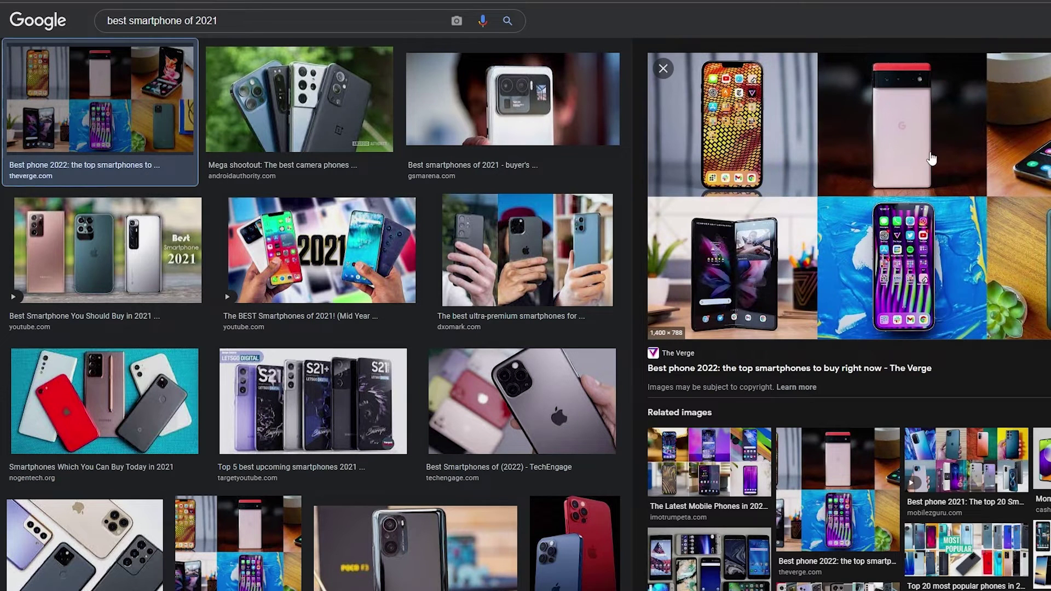
right_click(930, 154)
click(1014, 280)
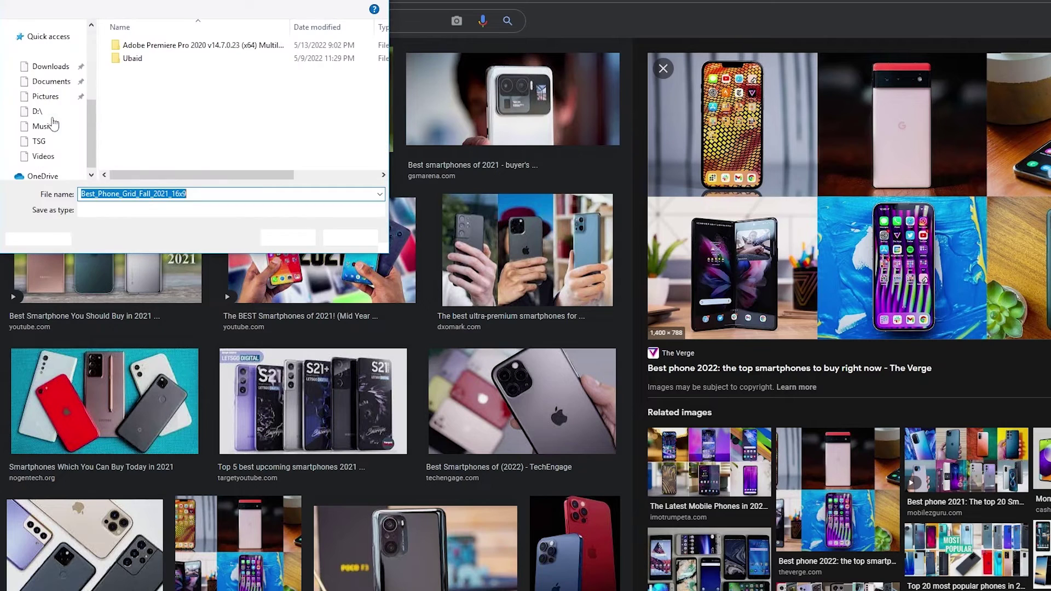
scroll(49, 104, up, 3)
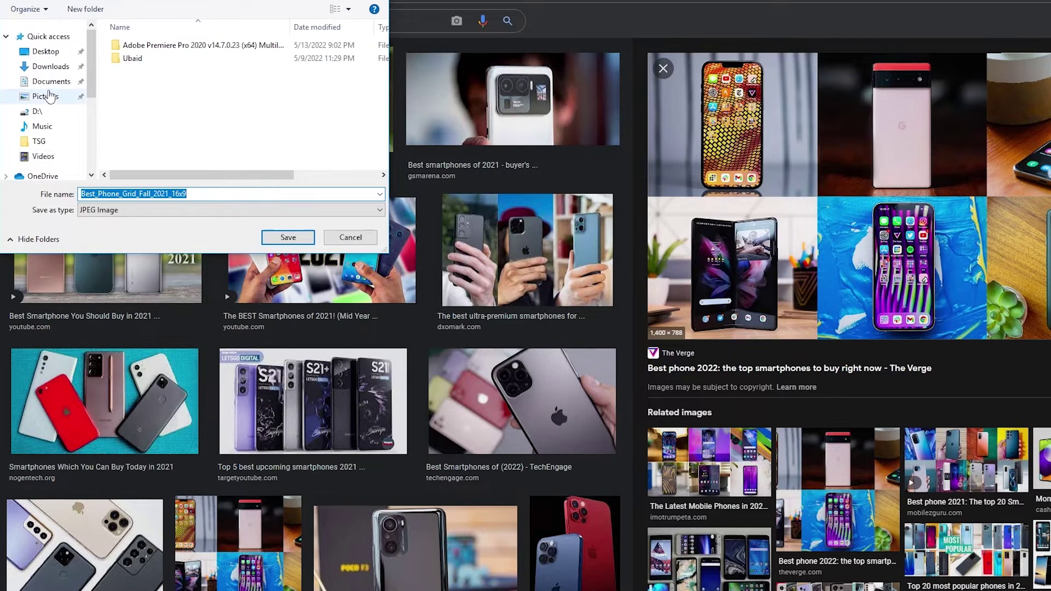
click(44, 97)
click(288, 237)
click(364, 106)
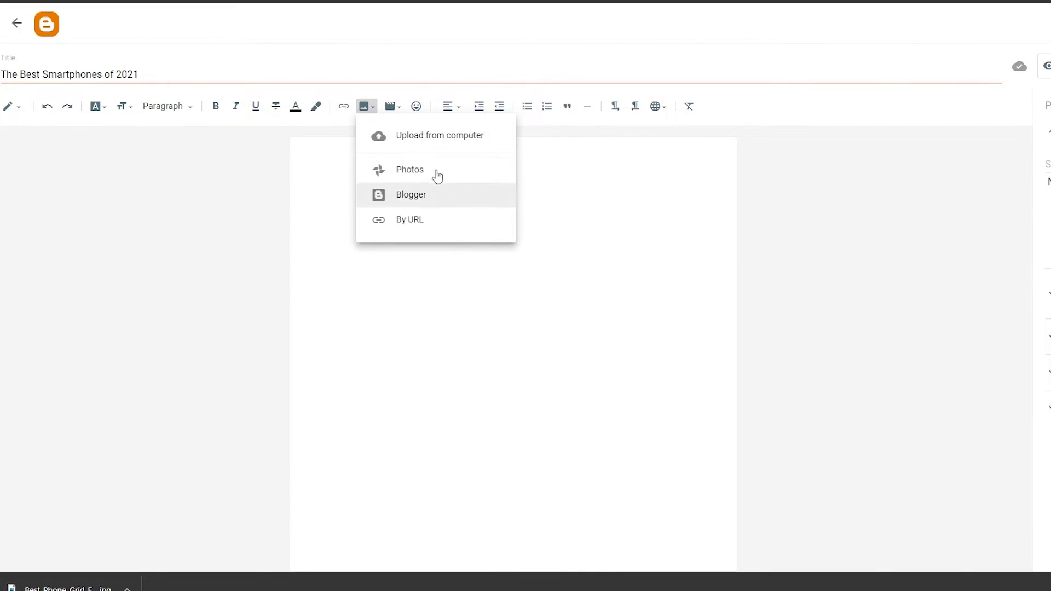
- Upload Best_Phone_Grid_Fall_2021_16x9.jpg from the computer into the post body
click(419, 135)
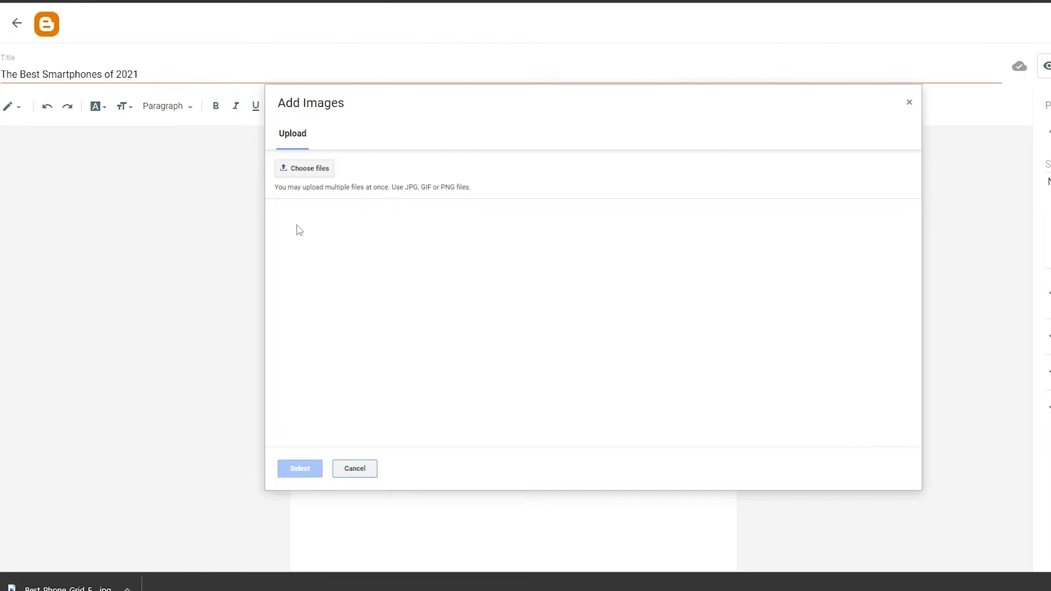
click(307, 175)
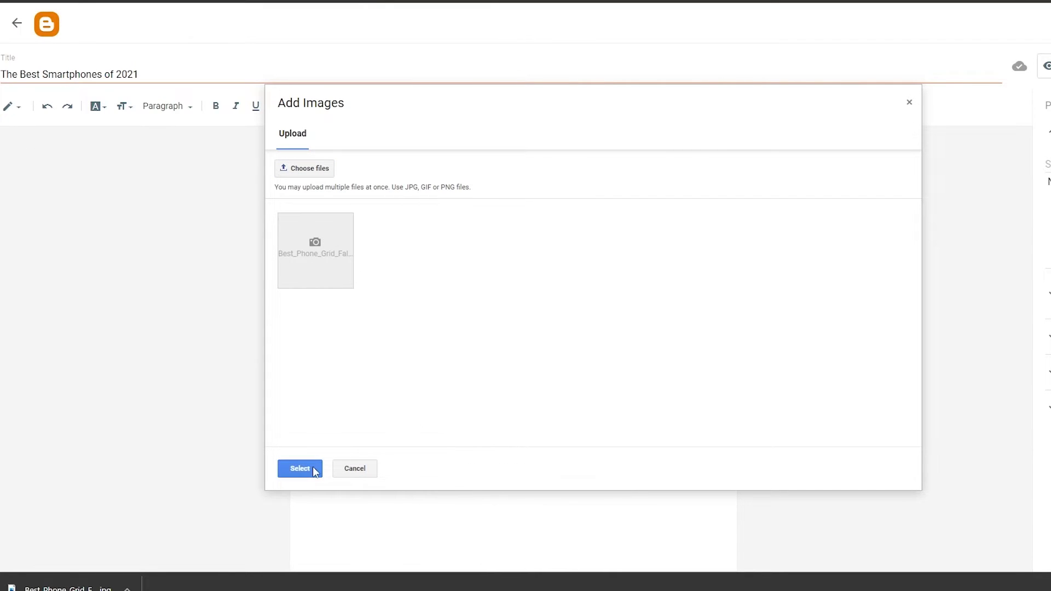
click(316, 469)
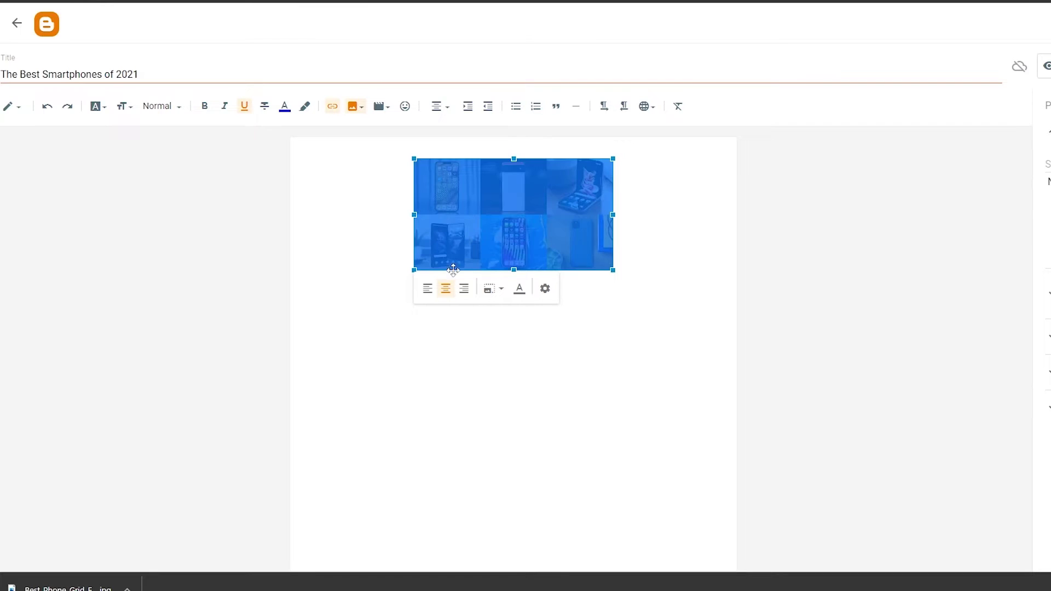
- Enlarge the phone-grid image to nearly the full page width
drag(414, 269, 294, 324)
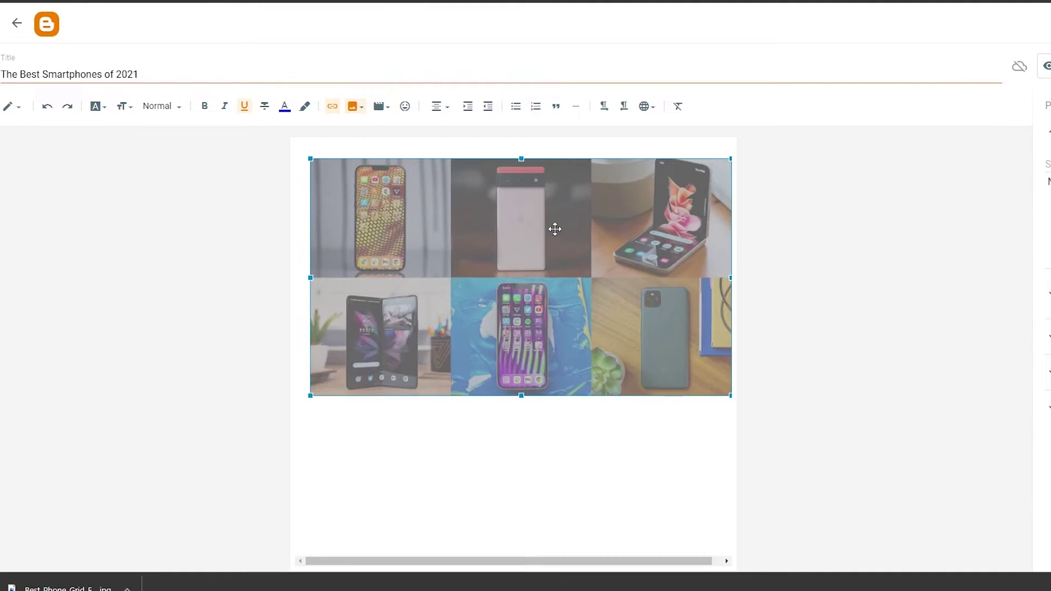
click(442, 232)
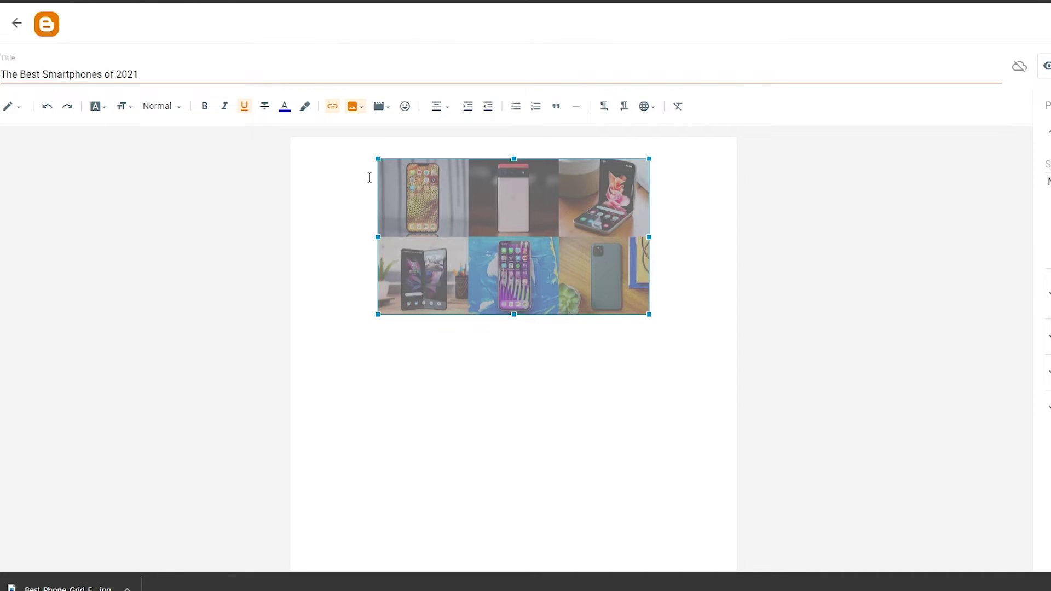
drag(520, 315, 516, 439)
click(517, 369)
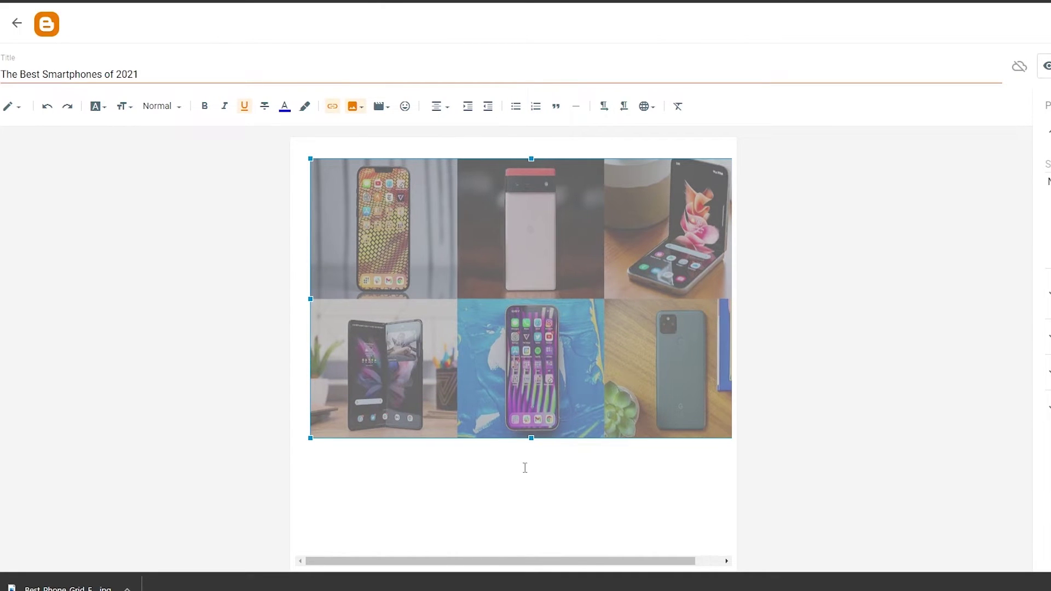
click(526, 440)
drag(529, 439, 539, 412)
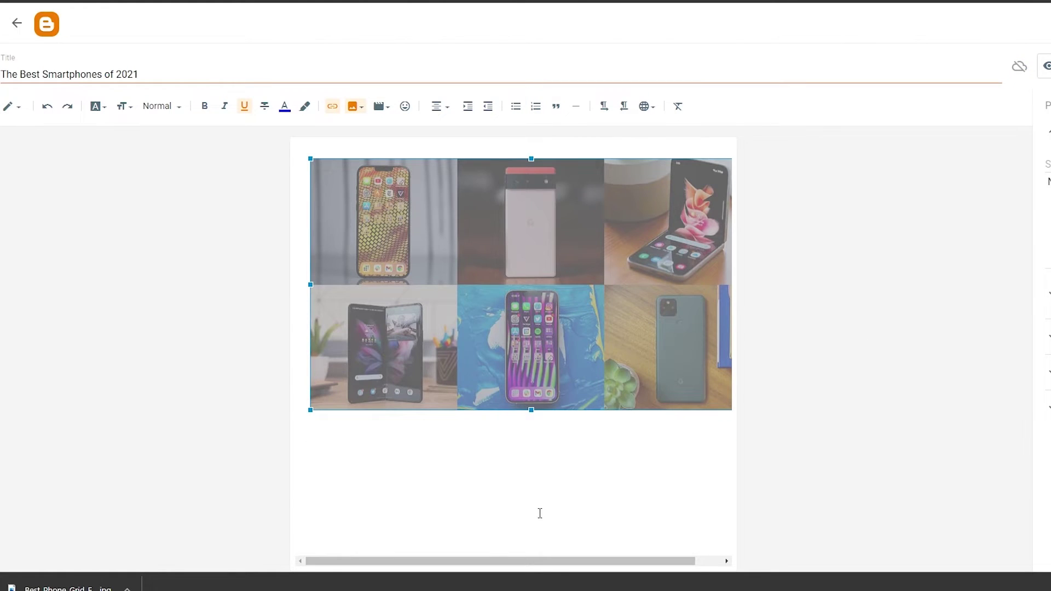
click(537, 494)
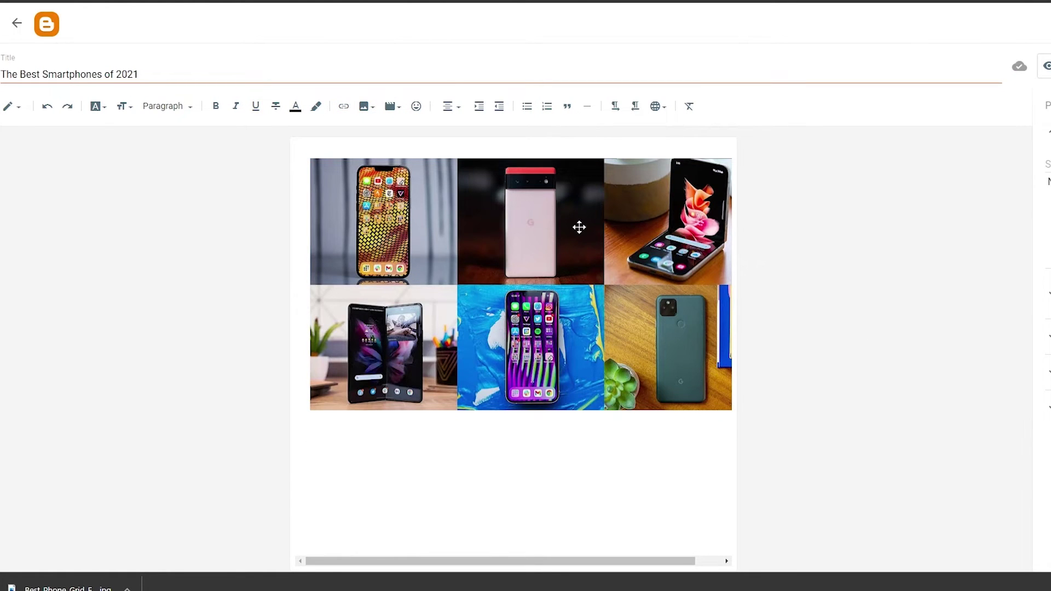
- Centre-align the phone-grid image in the post
click(531, 216)
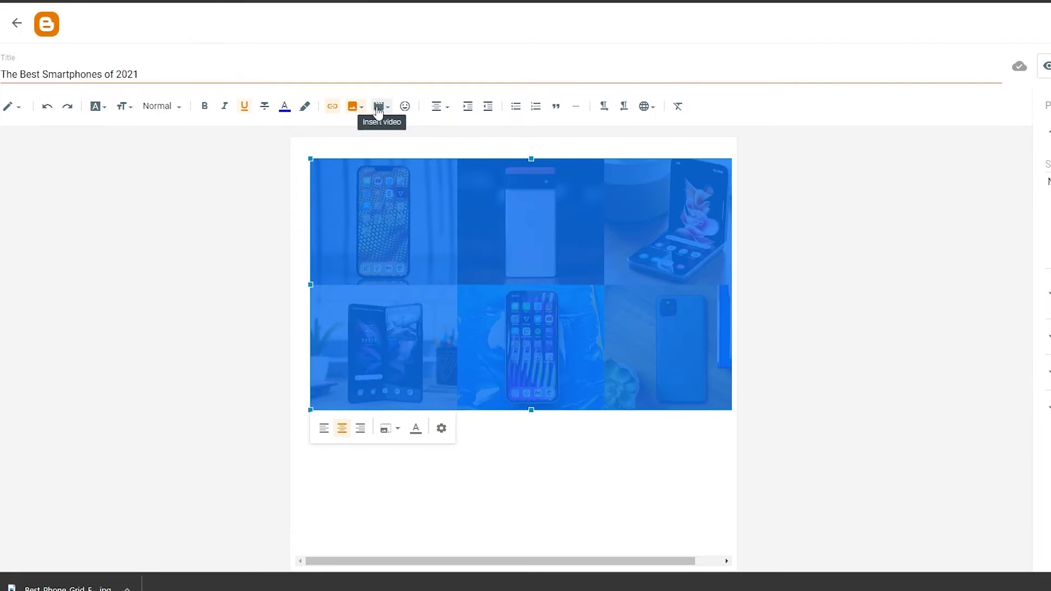
click(442, 108)
click(441, 110)
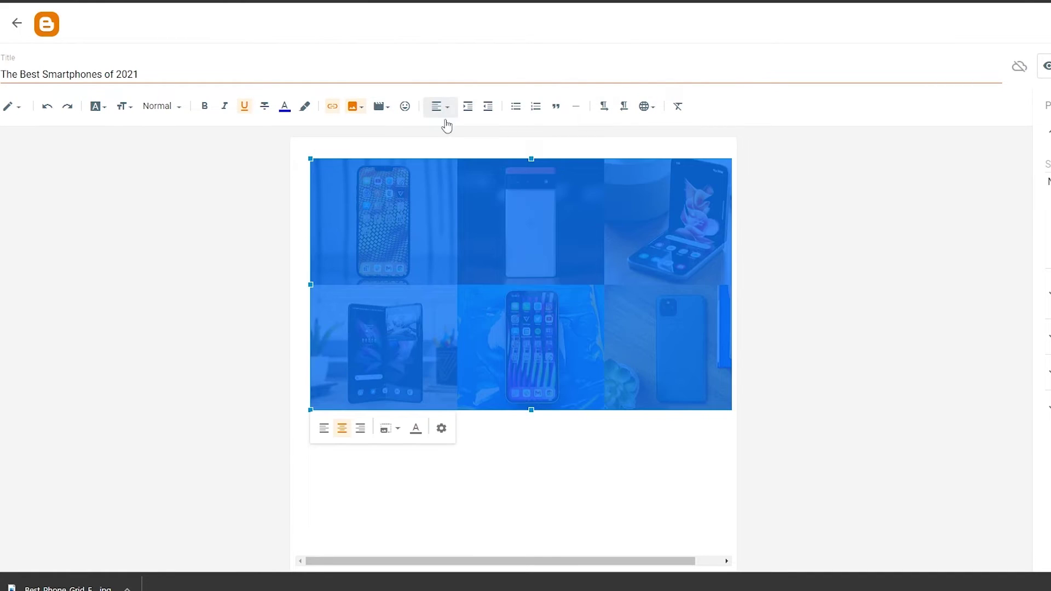
click(444, 109)
click(467, 141)
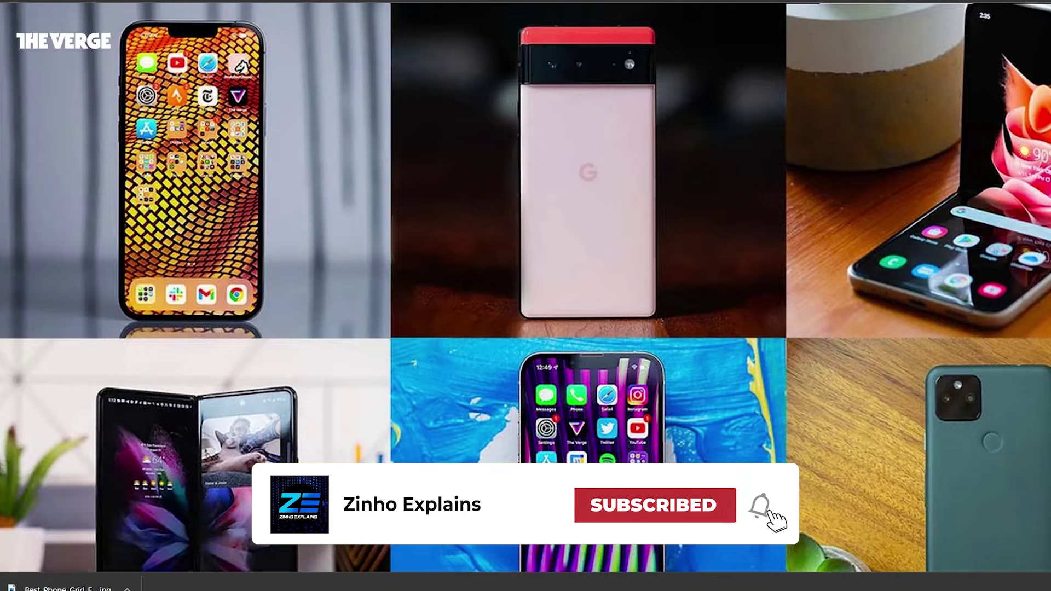
- Copy The Verge article title 'THE BEST PHONE TO BUY RIGHT NOW' and paste it below the phone-grid image
scroll(308, 317, down, 8)
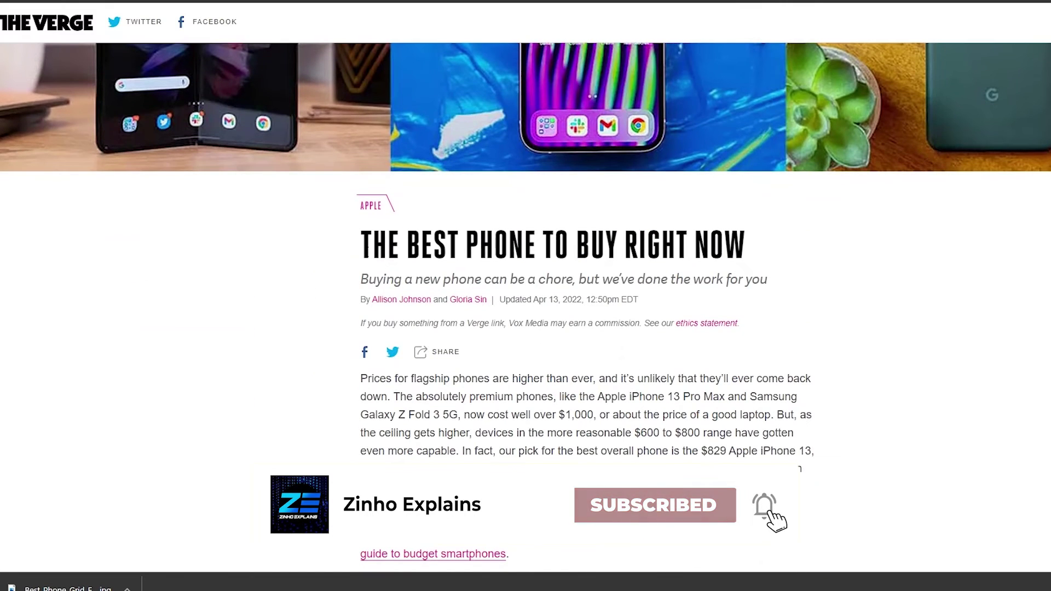
drag(361, 245, 746, 246)
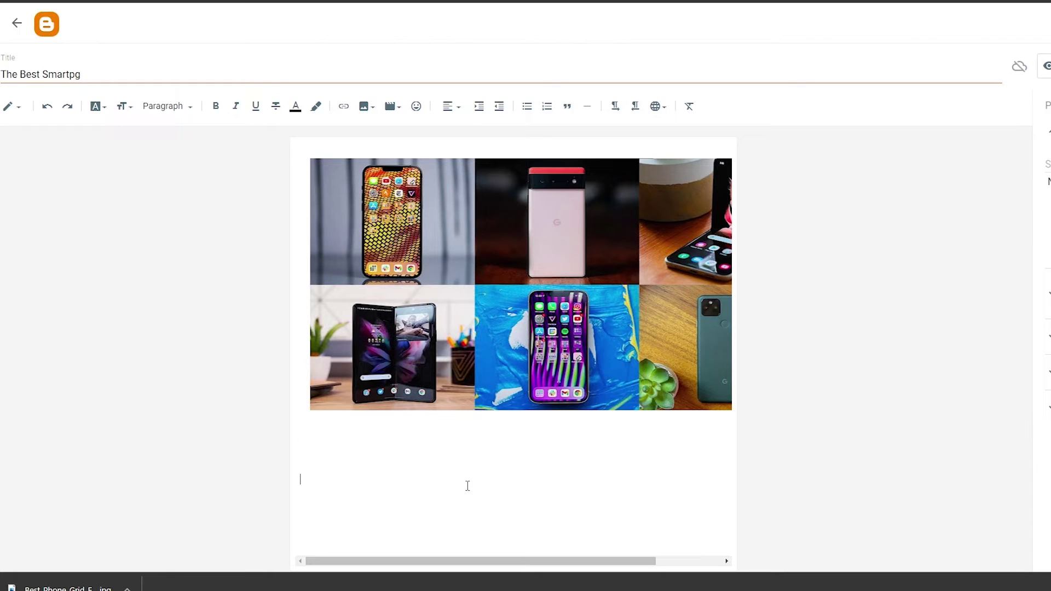
text(THE BEST PHONE TO BUY RIGHT NOW)
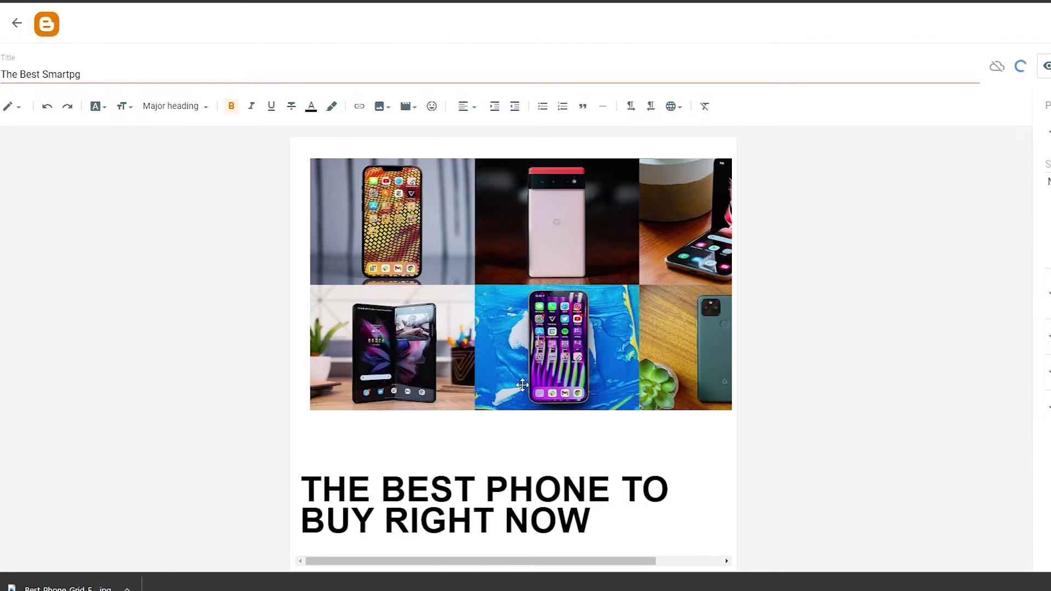
- Center-align the pasted heading and start a new empty line below it
click(465, 106)
key(Escape)
key(shift+Up)
key(shift+Home)
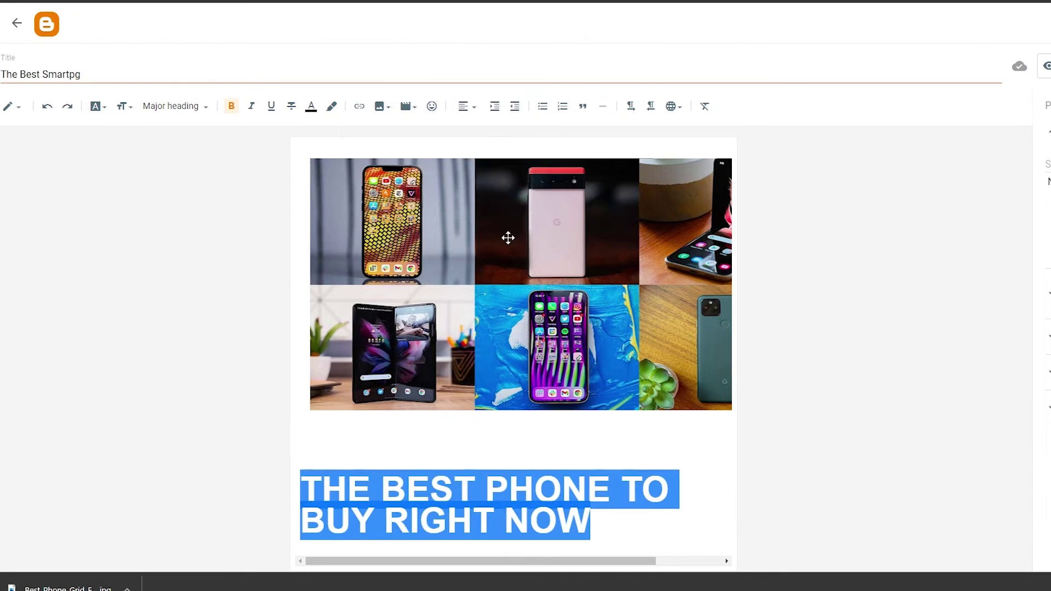
click(465, 105)
click(498, 138)
click(625, 473)
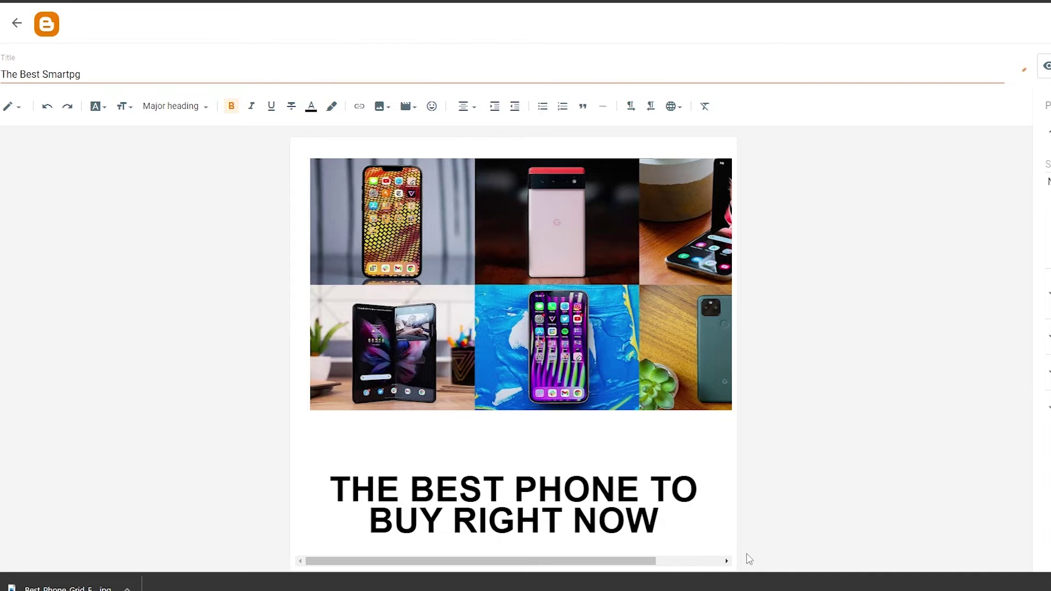
key(Return)
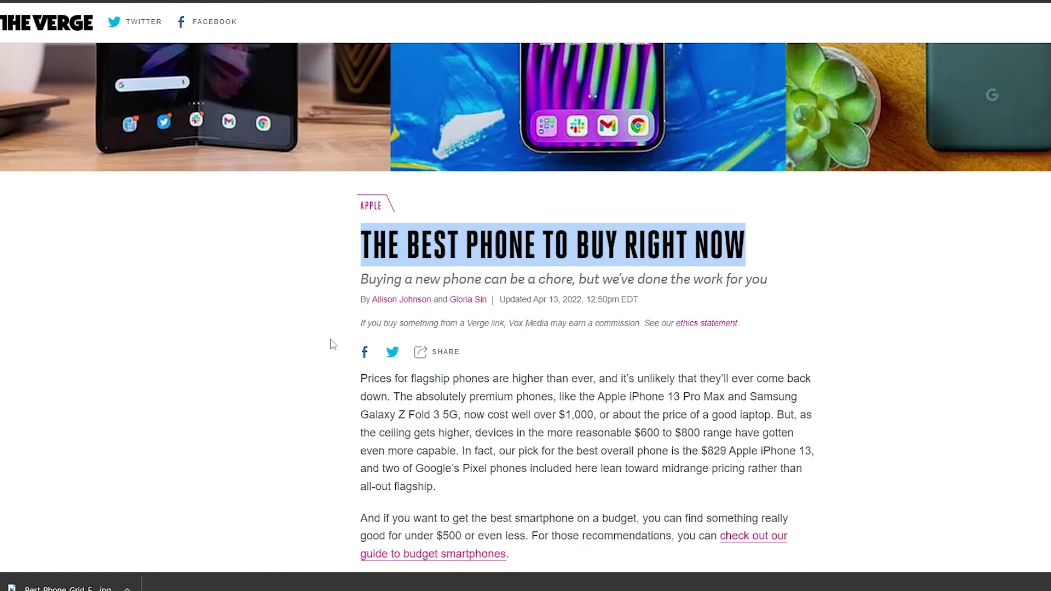
scroll(404, 289, down, 1)
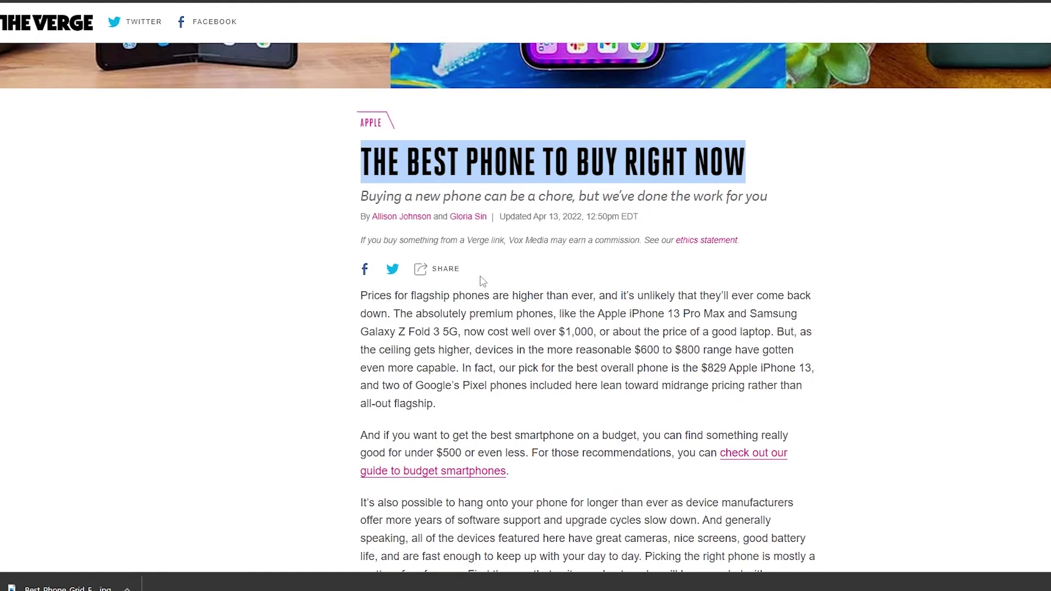
scroll(463, 265, down, 3)
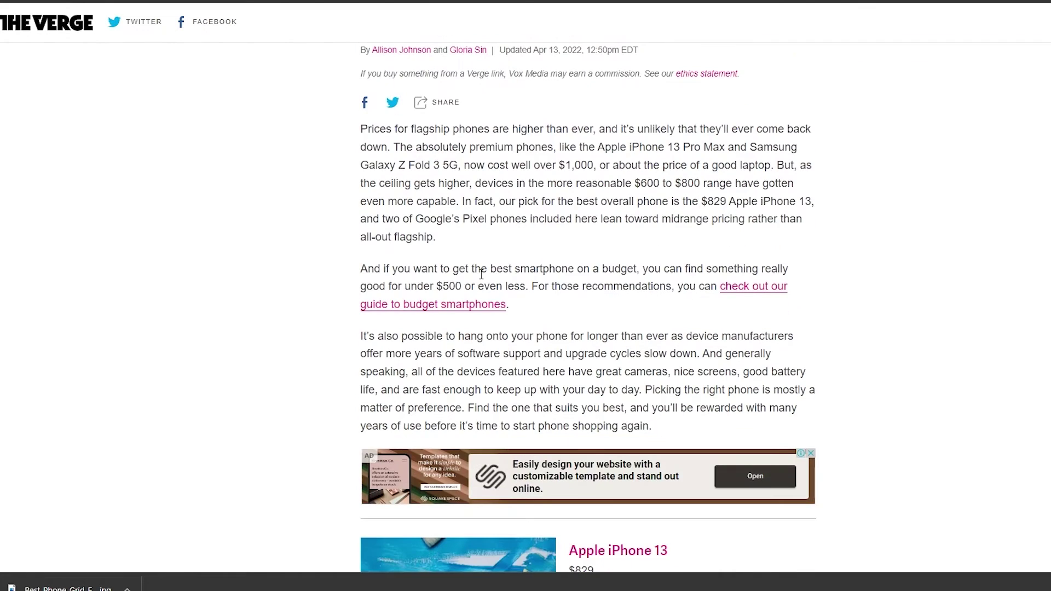
scroll(481, 274, down, 10)
scroll(304, 216, down, 3)
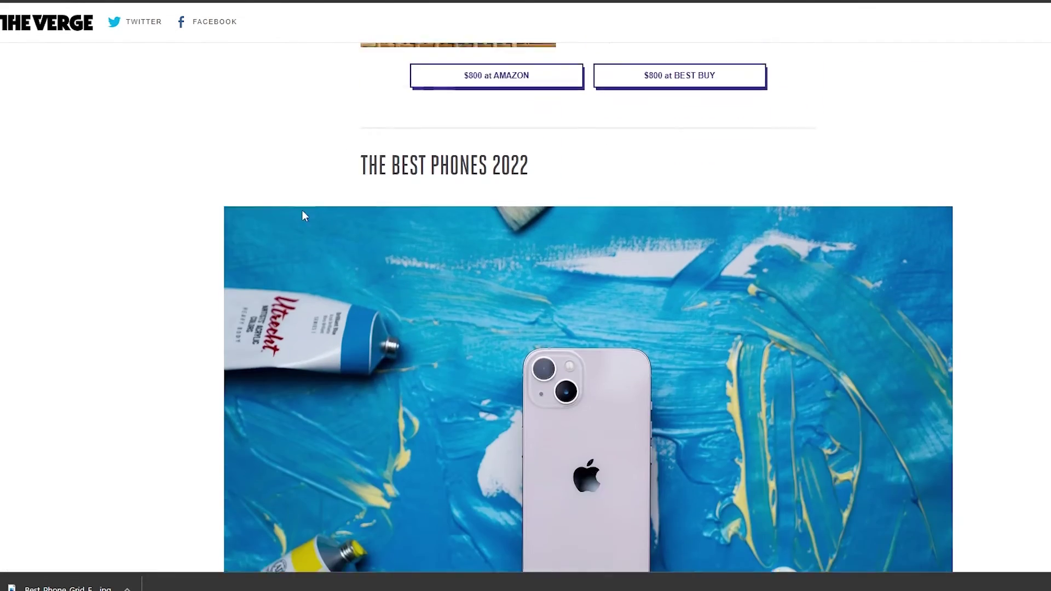
scroll(305, 215, down, 7)
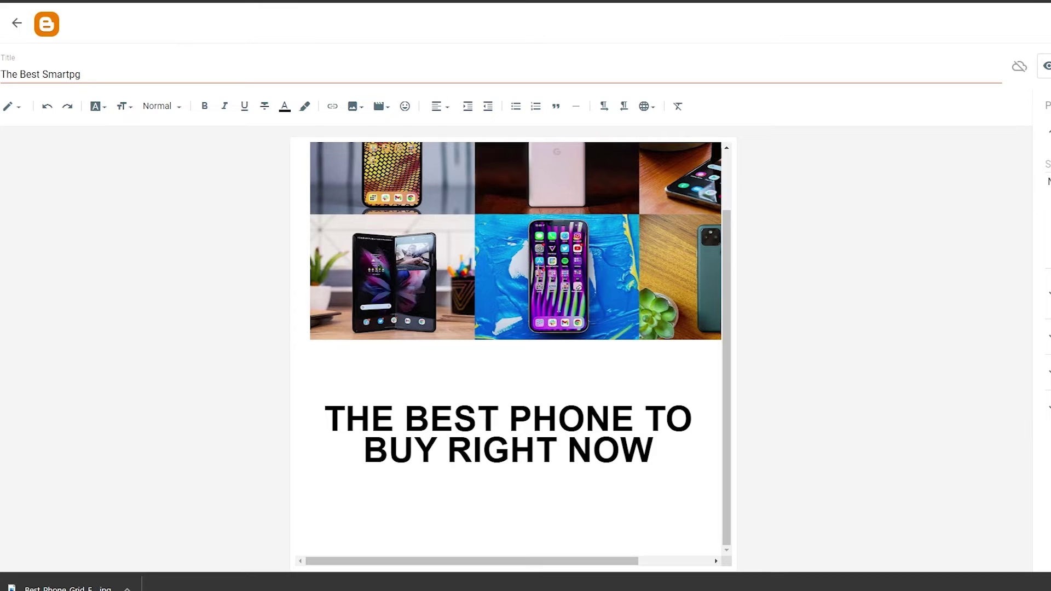
- Confirm publishing the smartphone post, then go to the blog's empty Pages list
click(1038, 581)
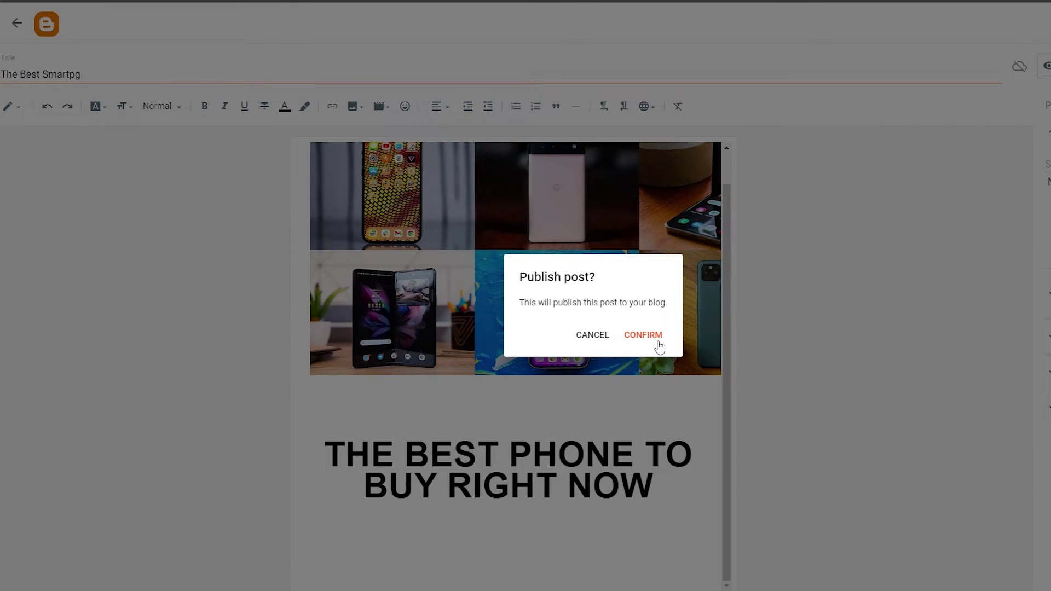
click(658, 344)
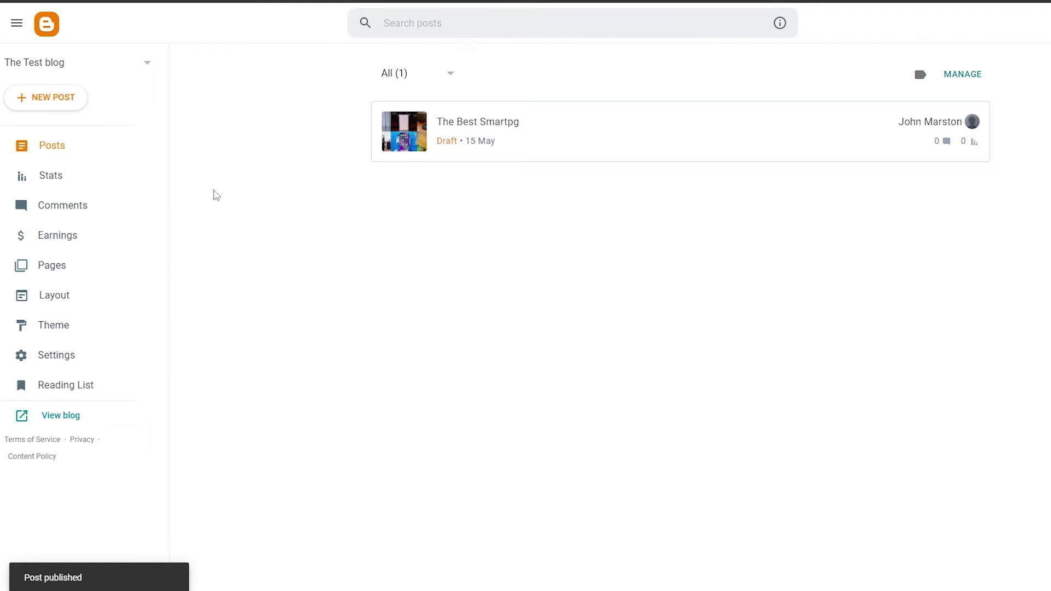
mouse_move(522, 144)
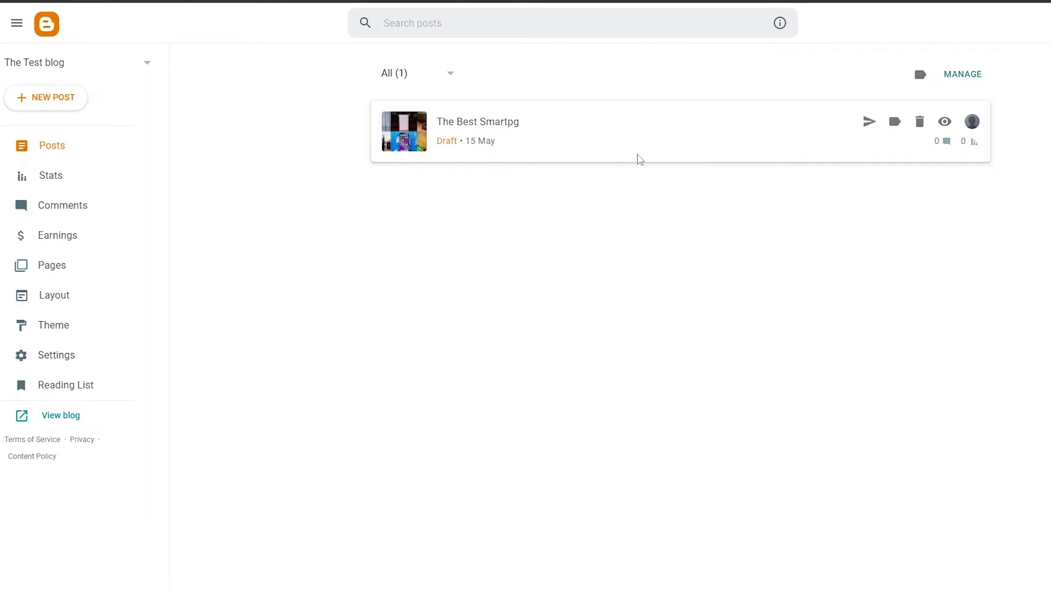
click(84, 265)
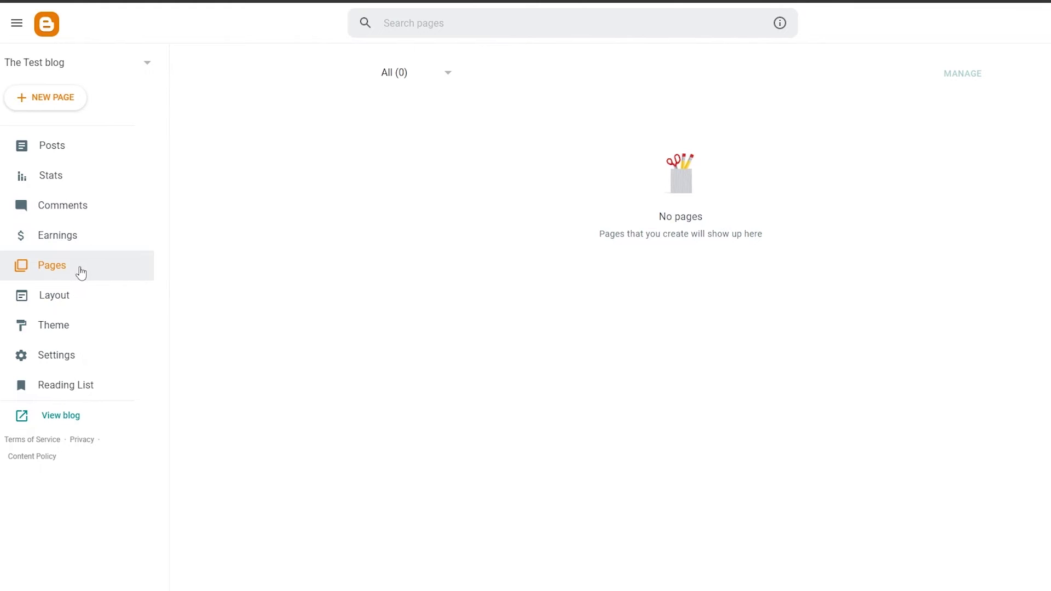
click(91, 288)
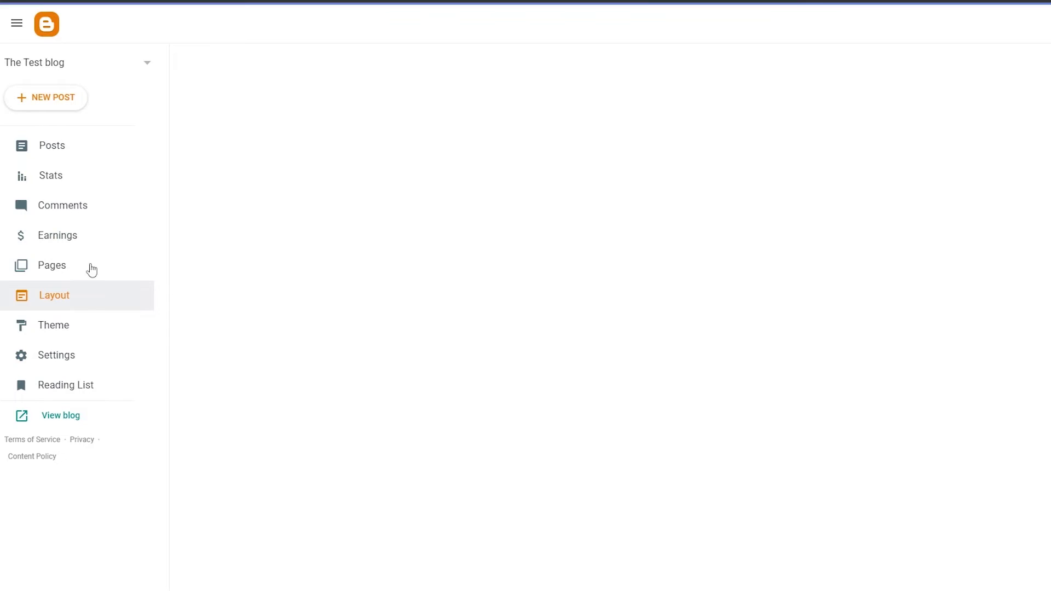
click(91, 325)
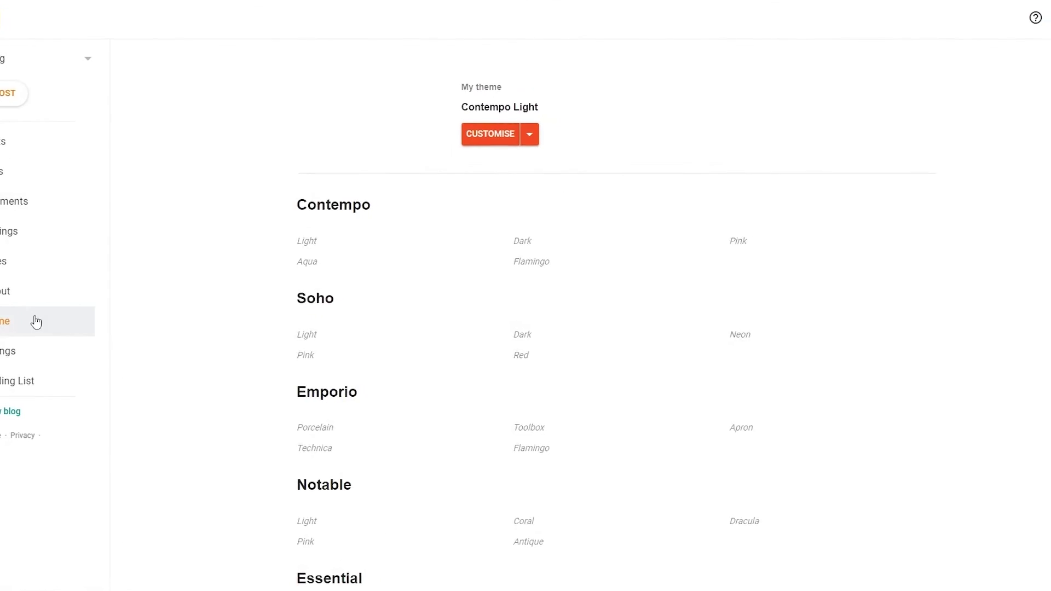
scroll(318, 225, down, 1)
scroll(317, 226, down, 1)
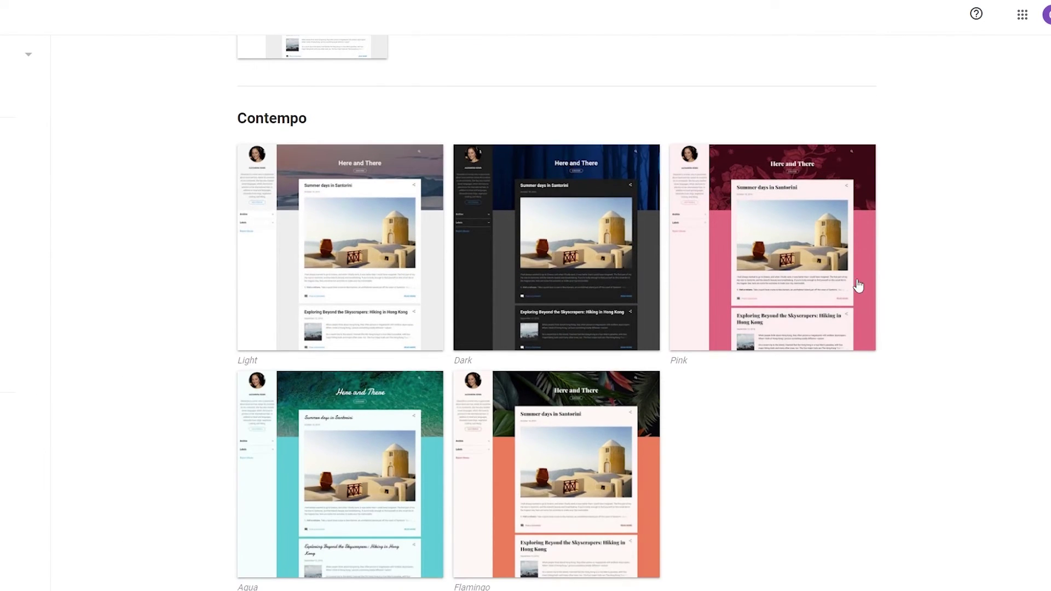
scroll(858, 285, down, 5)
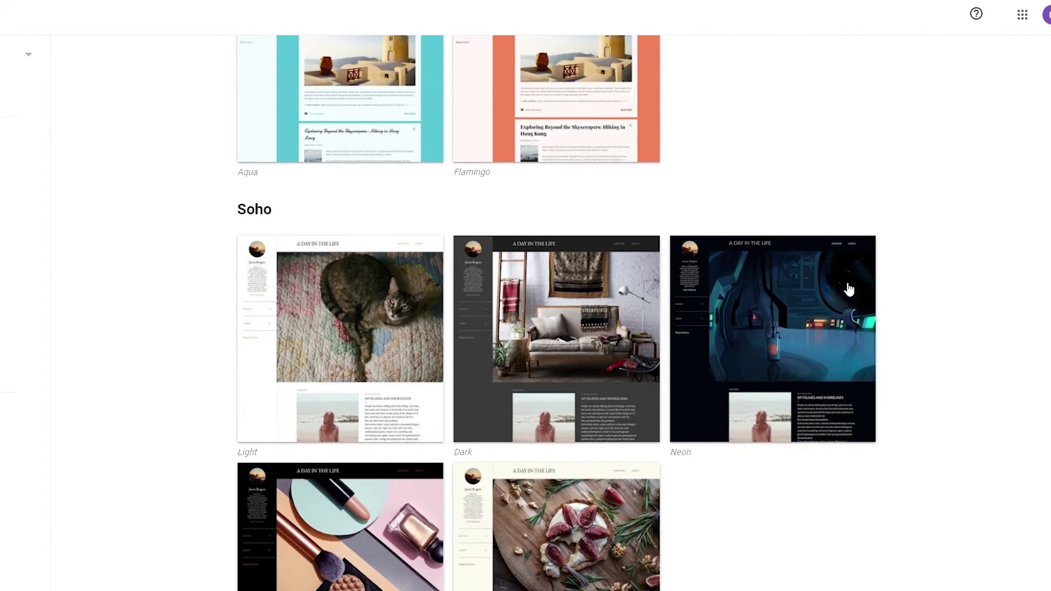
scroll(997, 307, down, 12)
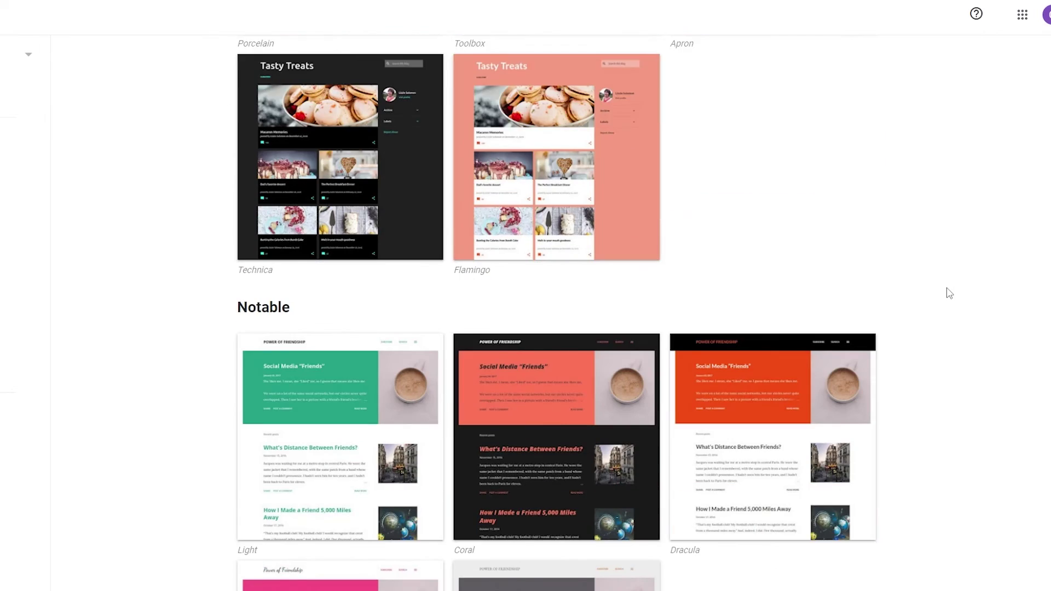
scroll(951, 295, down, 4)
scroll(953, 300, down, 7)
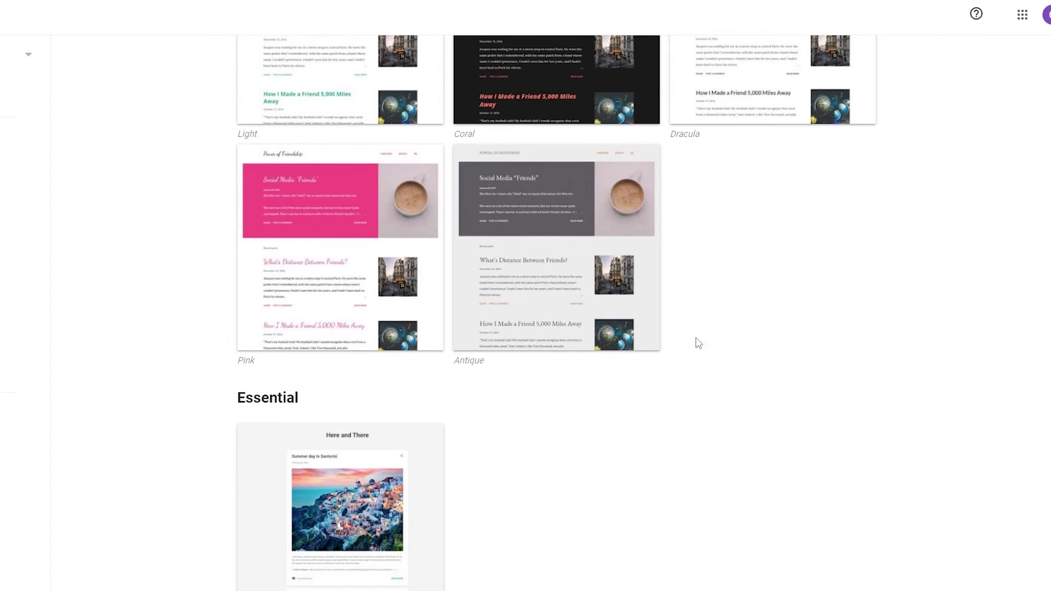
scroll(453, 373, down, 10)
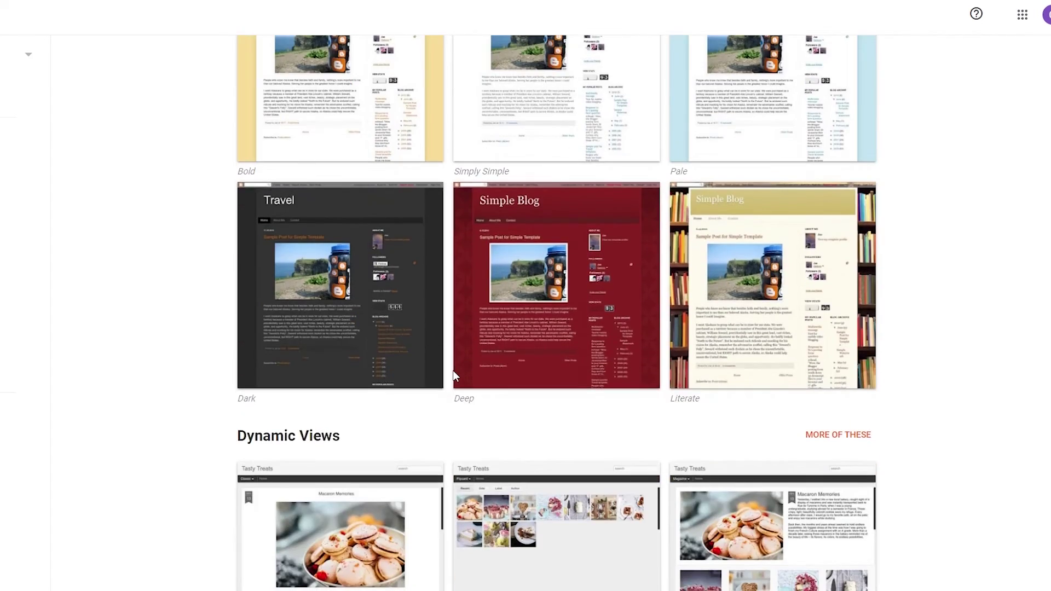
scroll(456, 379, down, 3)
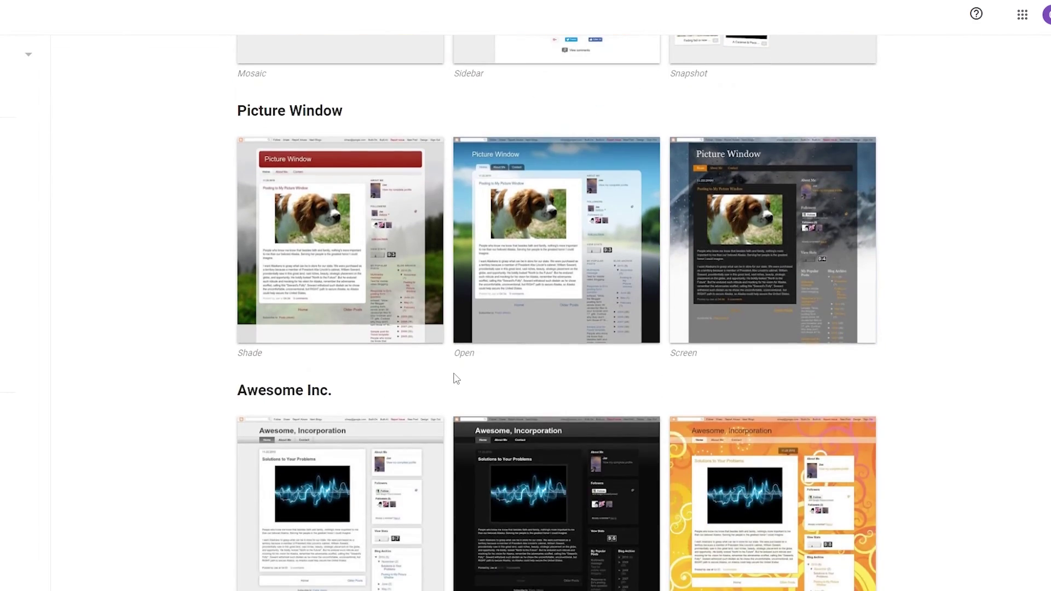
scroll(456, 379, down, 12)
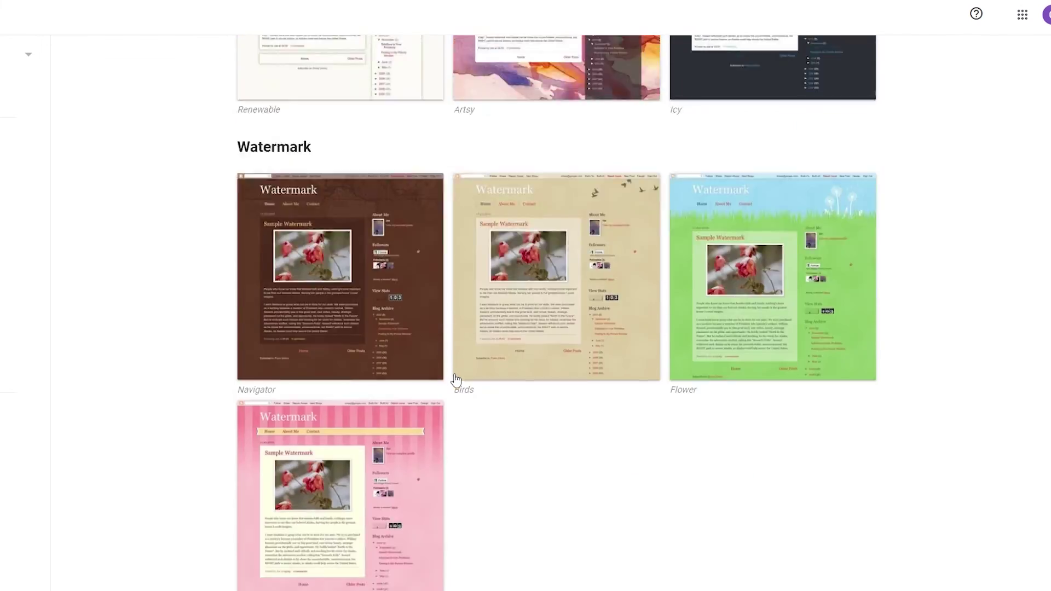
scroll(457, 379, down, 7)
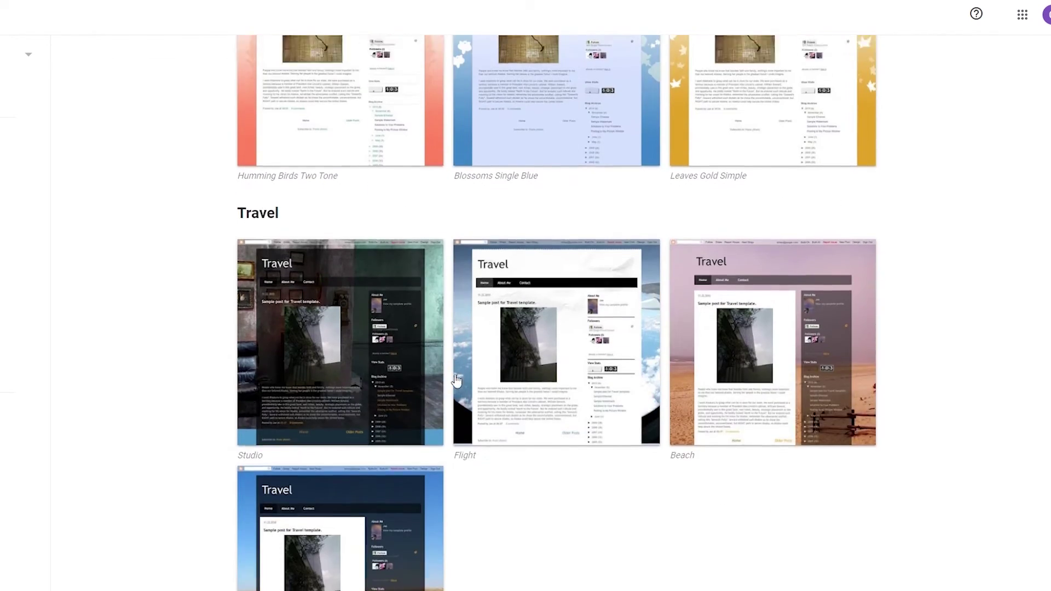
scroll(458, 367, up, 20)
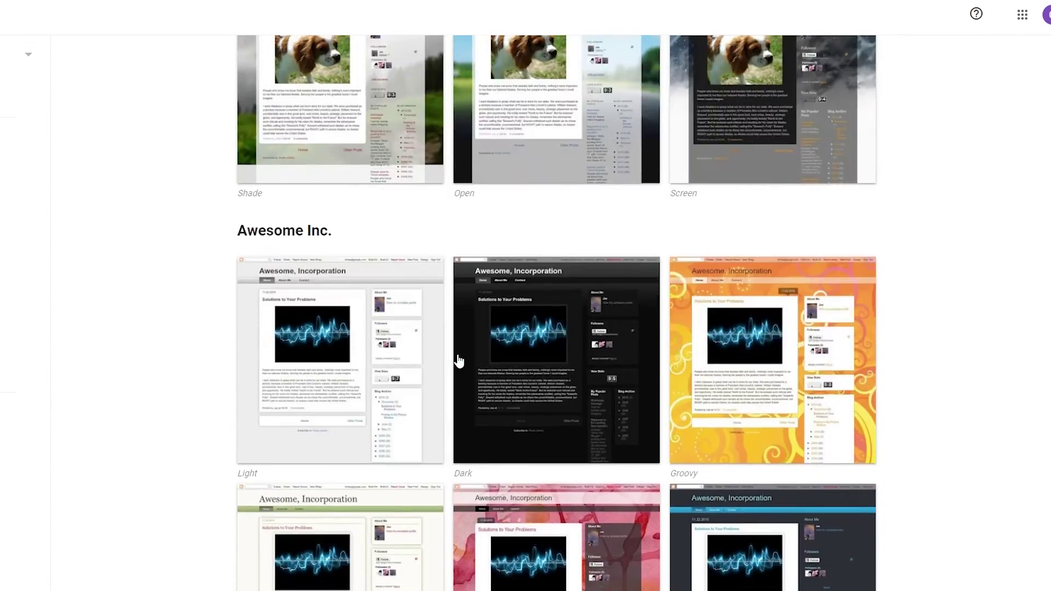
scroll(459, 357, up, 20)
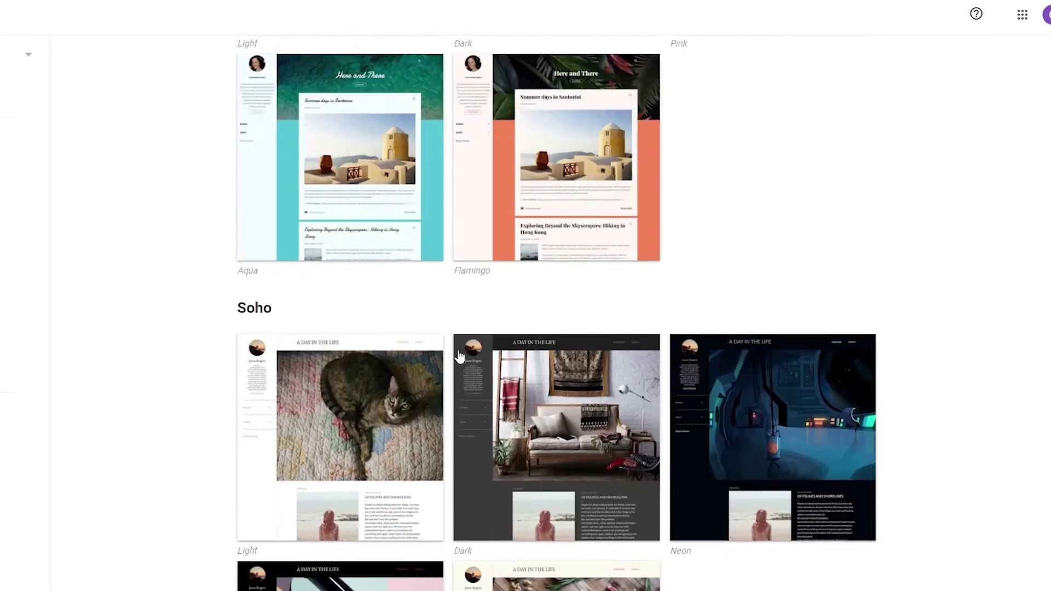
scroll(440, 210, down, 8)
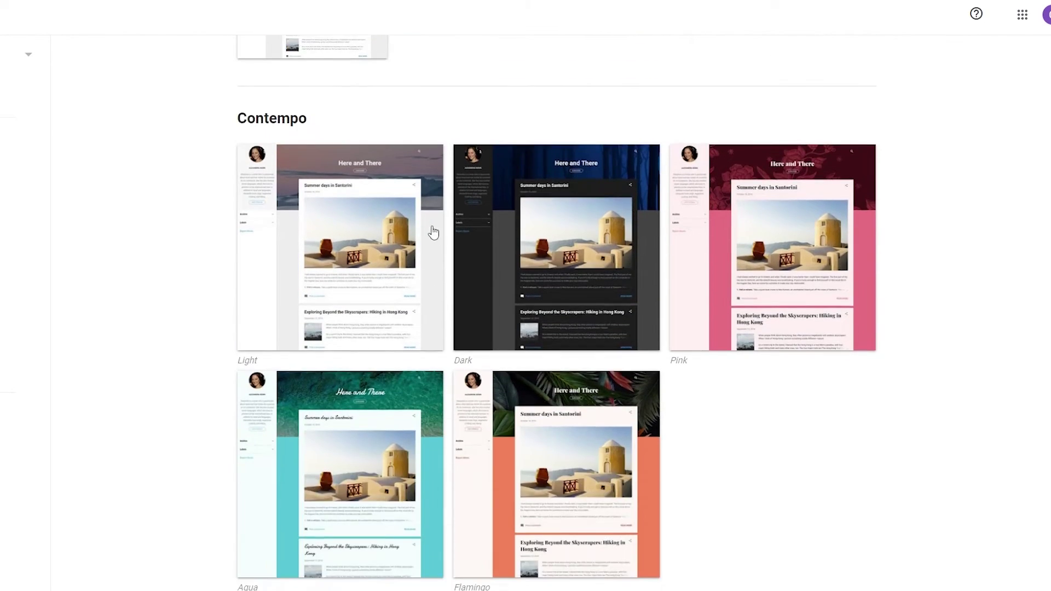
scroll(746, 322, down, 6)
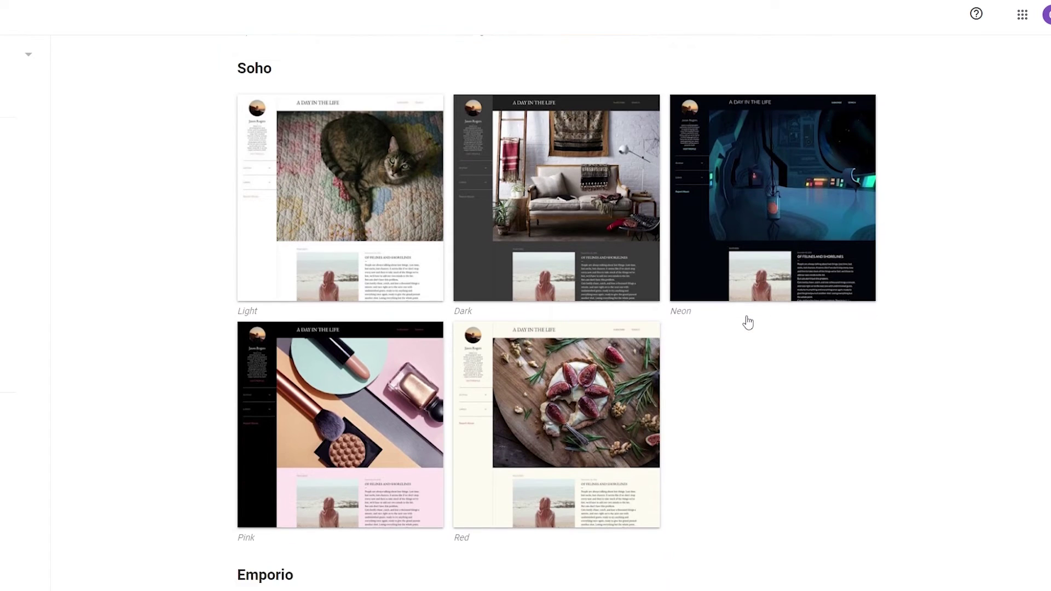
scroll(751, 323, up, 6)
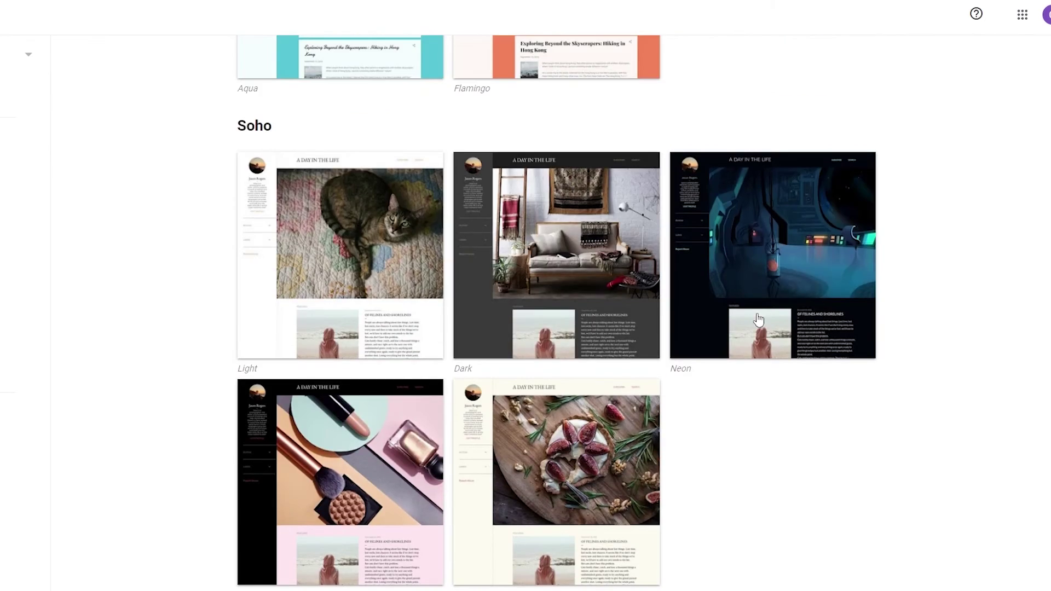
scroll(758, 314, down, 12)
scroll(763, 318, down, 15)
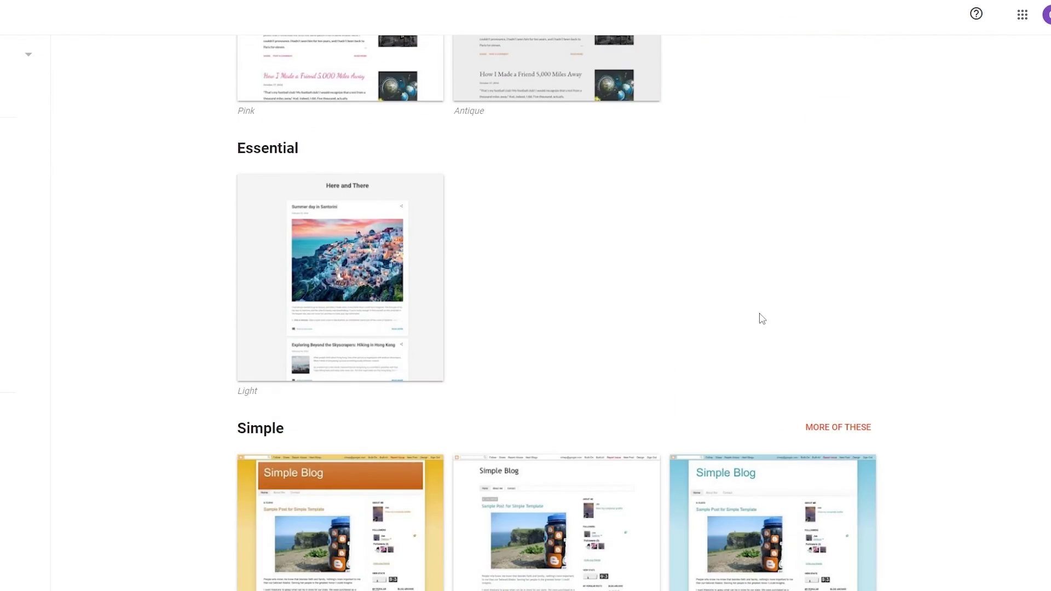
scroll(761, 321, down, 18)
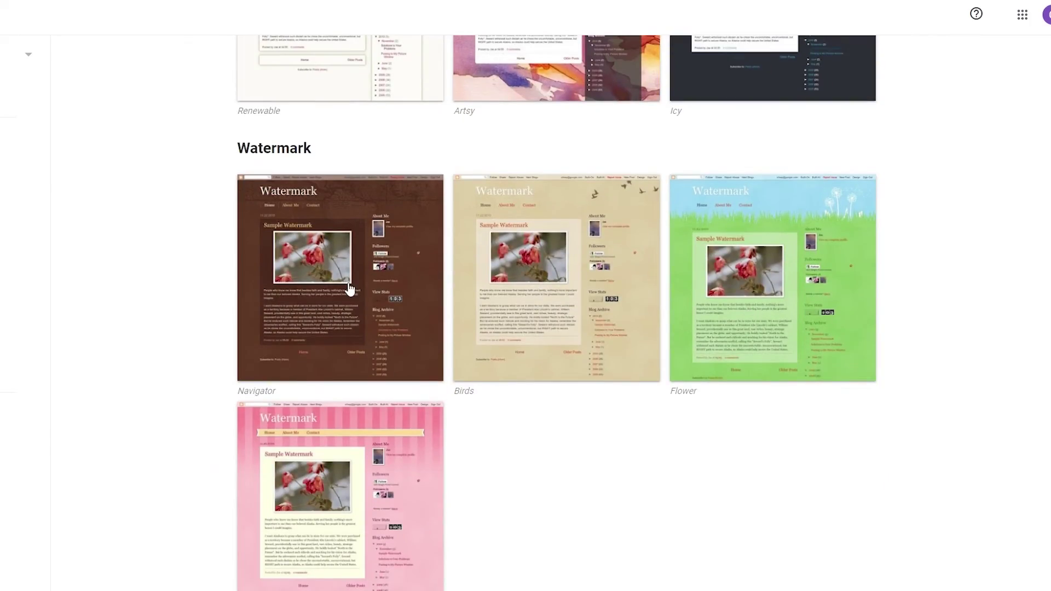
scroll(347, 288, down, 10)
scroll(408, 275, up, 20)
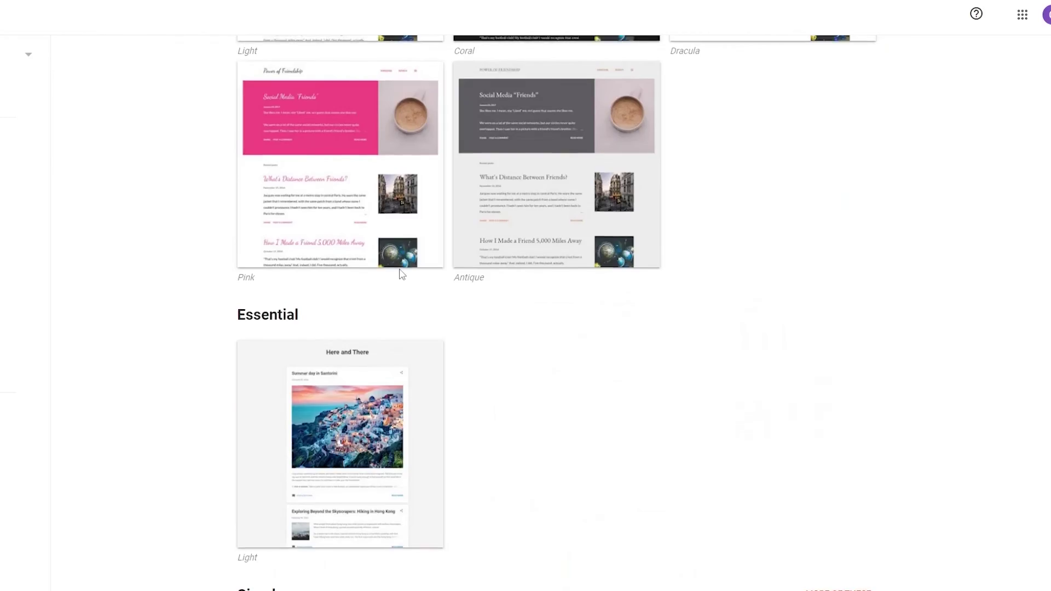
scroll(402, 273, up, 15)
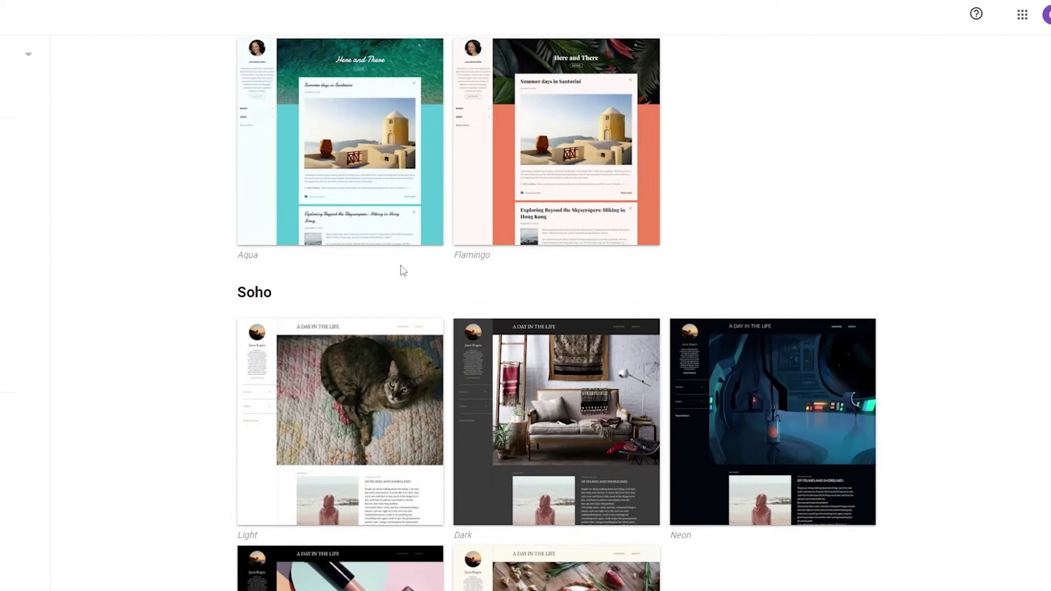
scroll(404, 271, down, 5)
- Apply the Soho Neon theme to The Test blog
scroll(765, 178, up, 1)
click(765, 178)
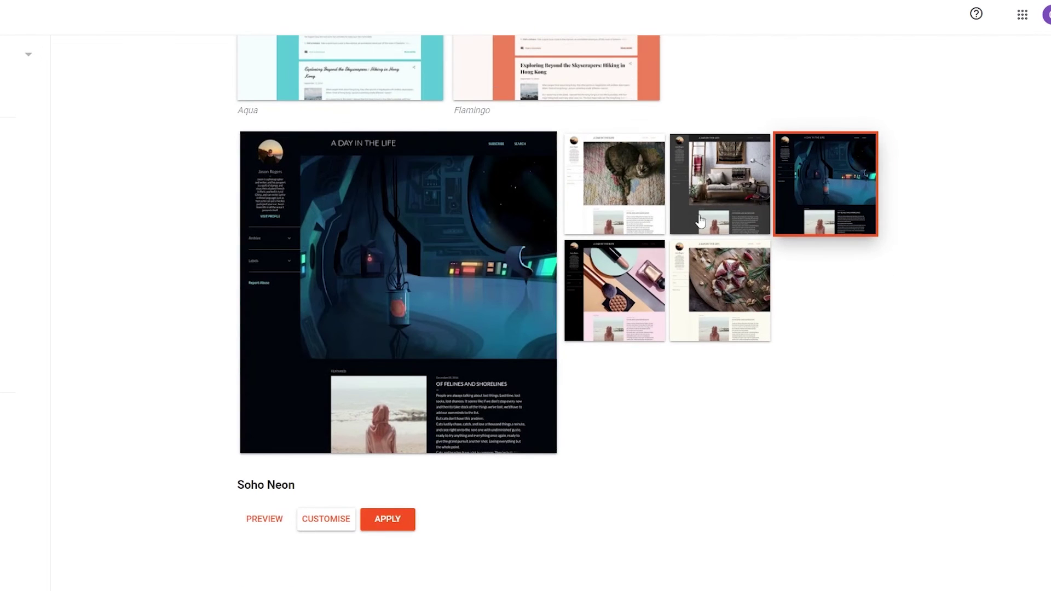
click(386, 520)
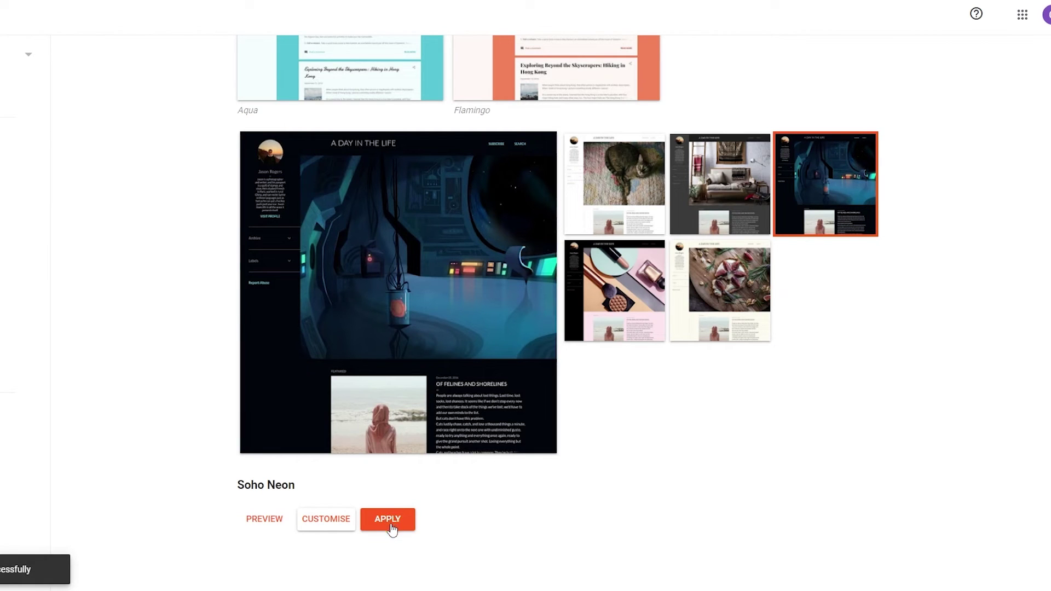
- View the Soho Neon theme preview in a new tab, then close it
right_click(274, 520)
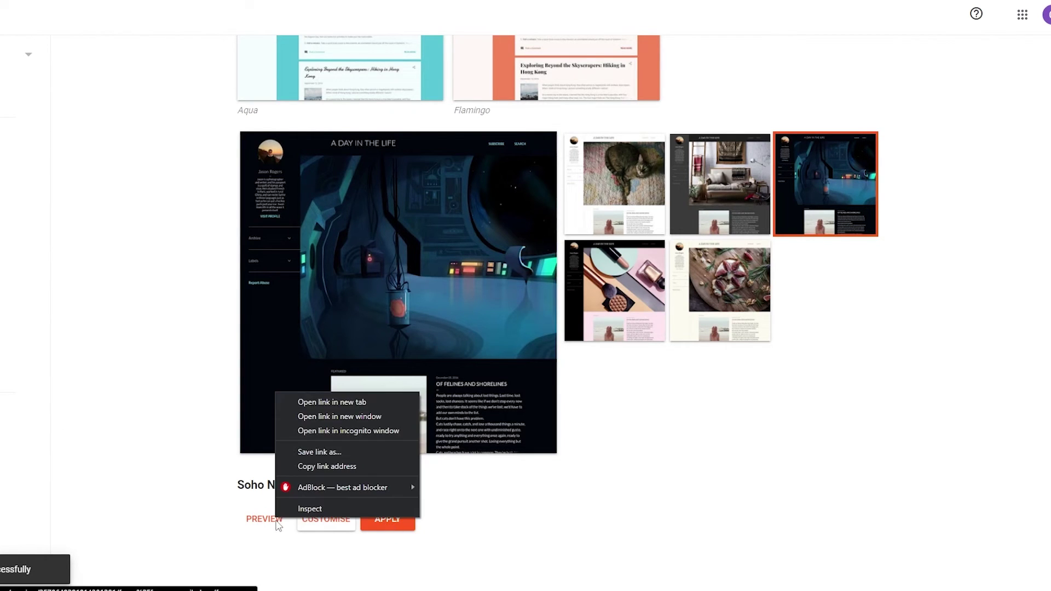
click(319, 401)
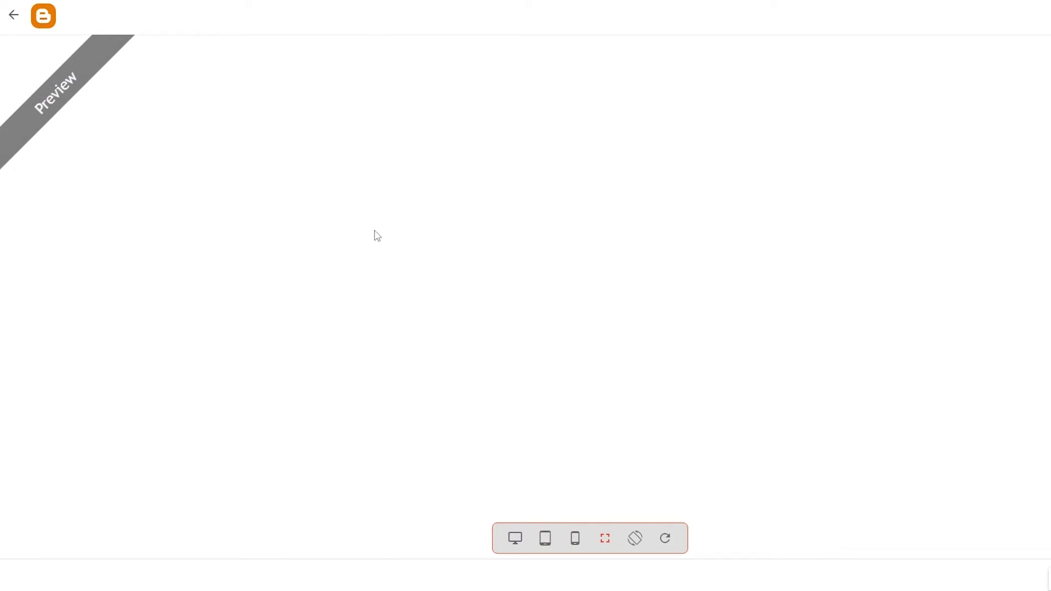
scroll(363, 232, down, 3)
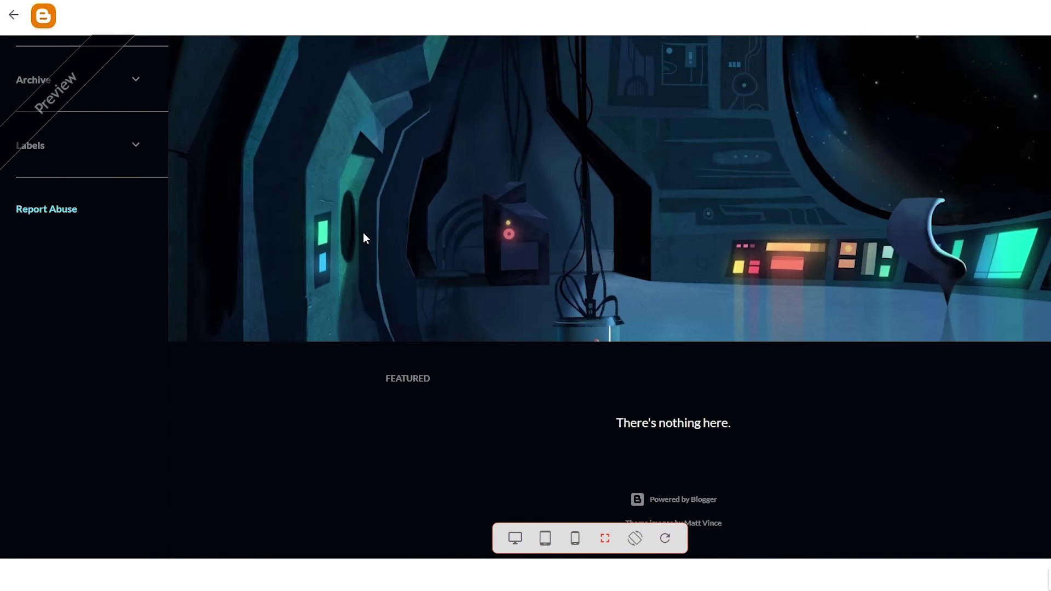
scroll(363, 232, up, 3)
scroll(458, 94, down, 3)
scroll(612, 308, up, 3)
scroll(605, 330, down, 3)
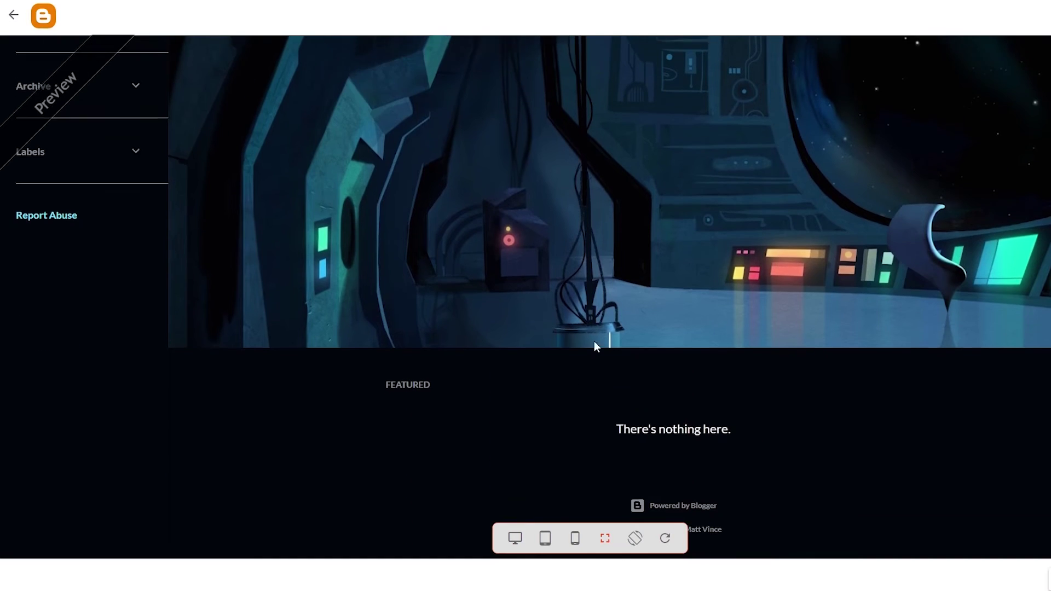
key(Escape)
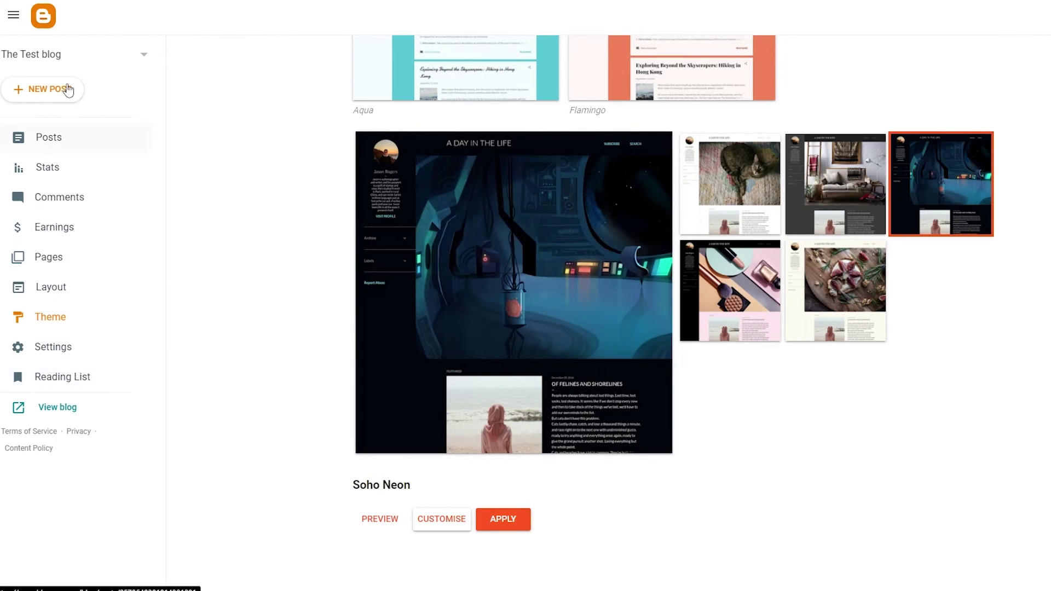
- Go to the blog's Posts list and publish the draft 'The Best Smartpg'
click(146, 57)
click(146, 57)
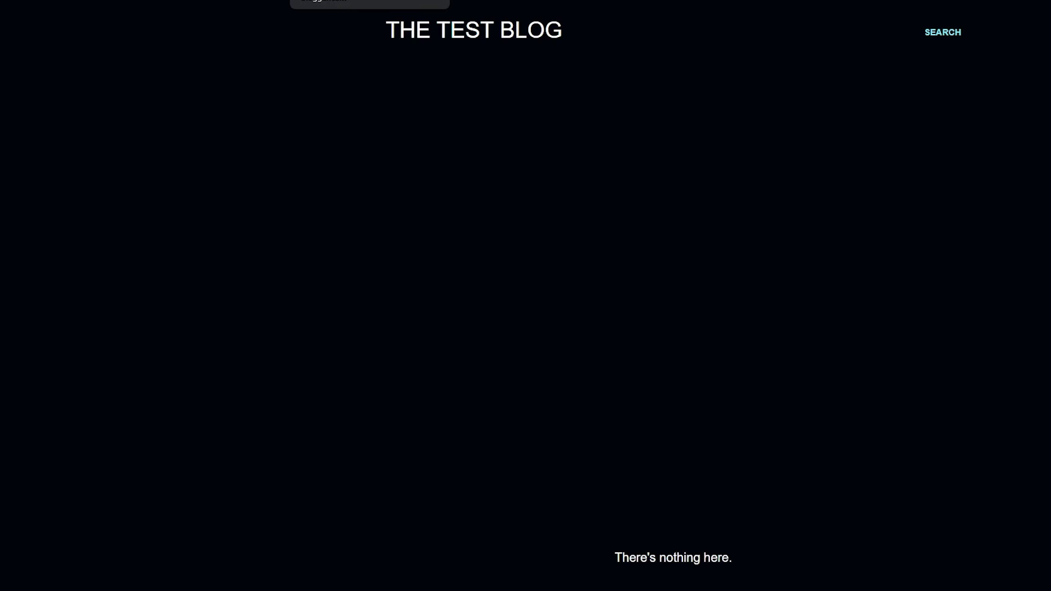
scroll(430, 75, down, 2)
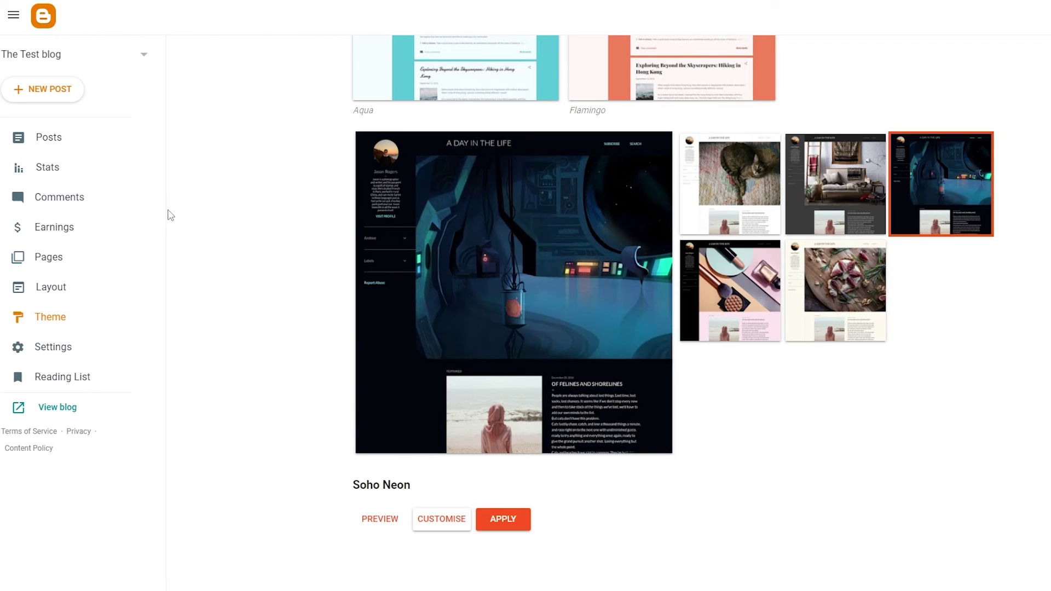
click(112, 260)
click(75, 146)
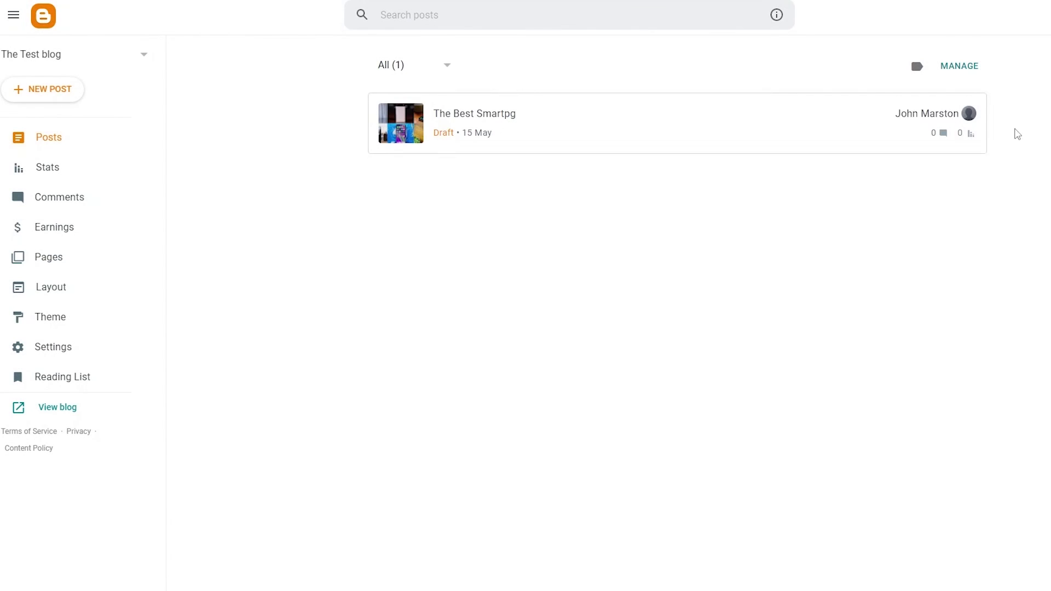
mouse_move(941, 122)
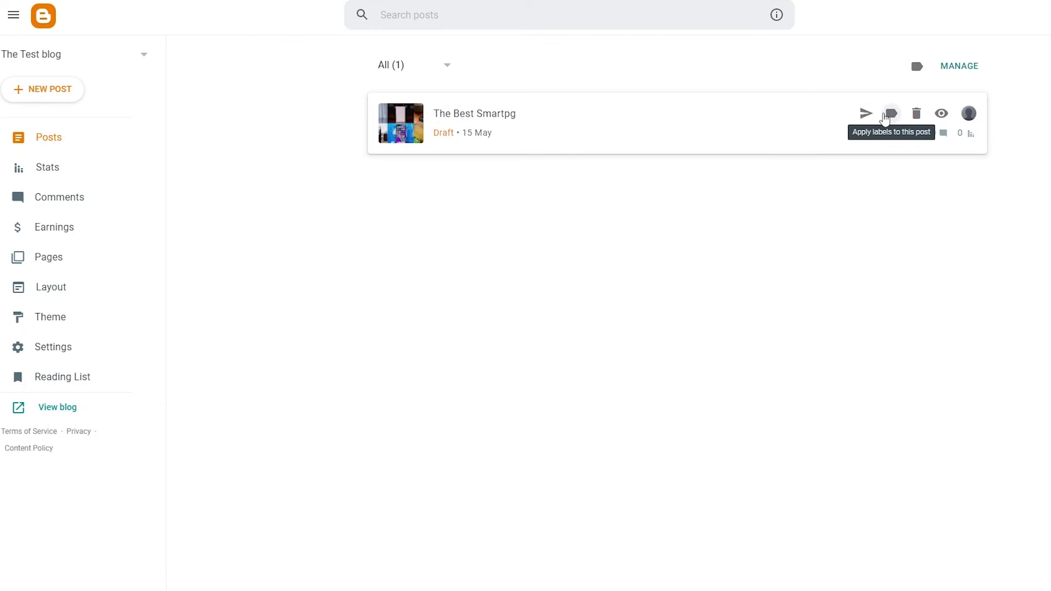
click(867, 114)
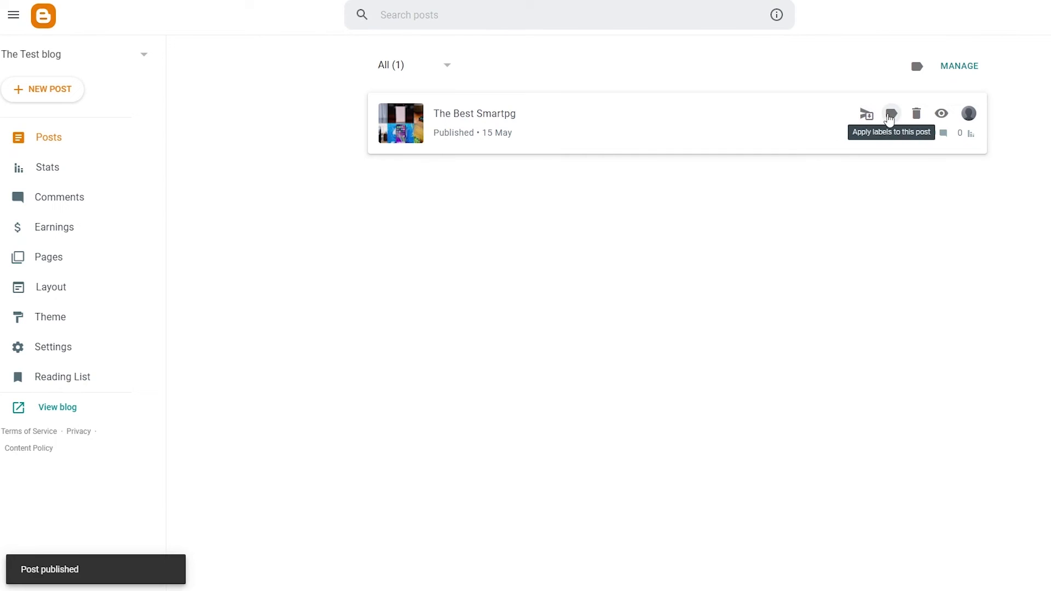
click(51, 411)
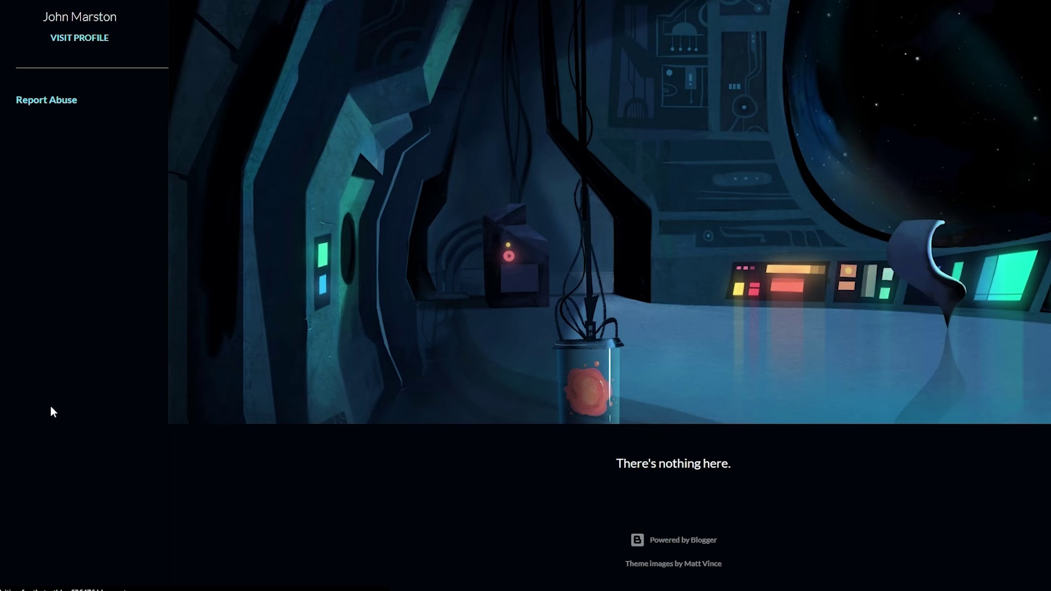
scroll(186, 76, down, 4)
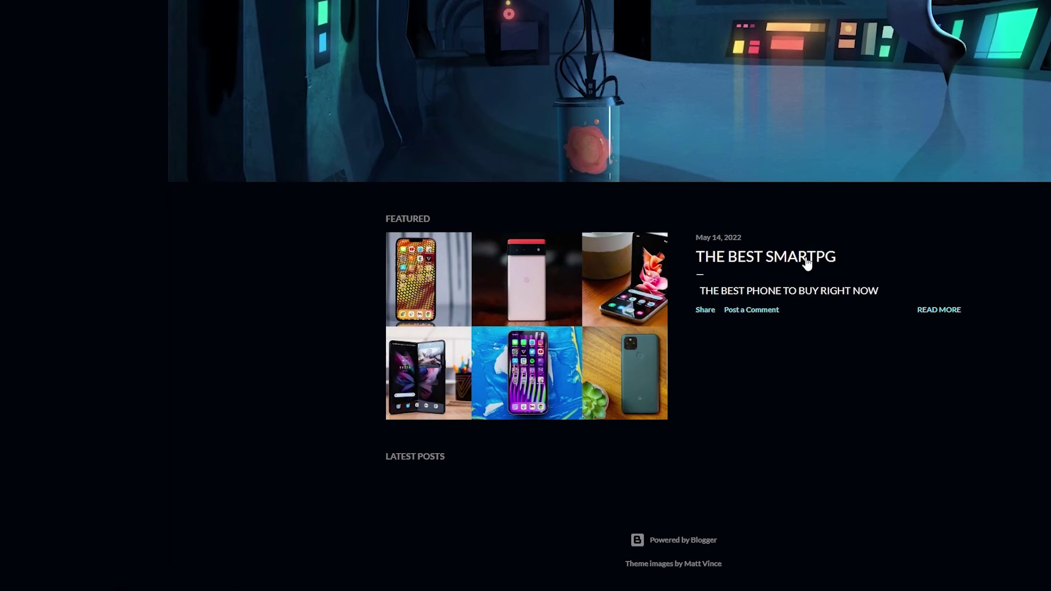
click(732, 260)
scroll(732, 261, down, 3)
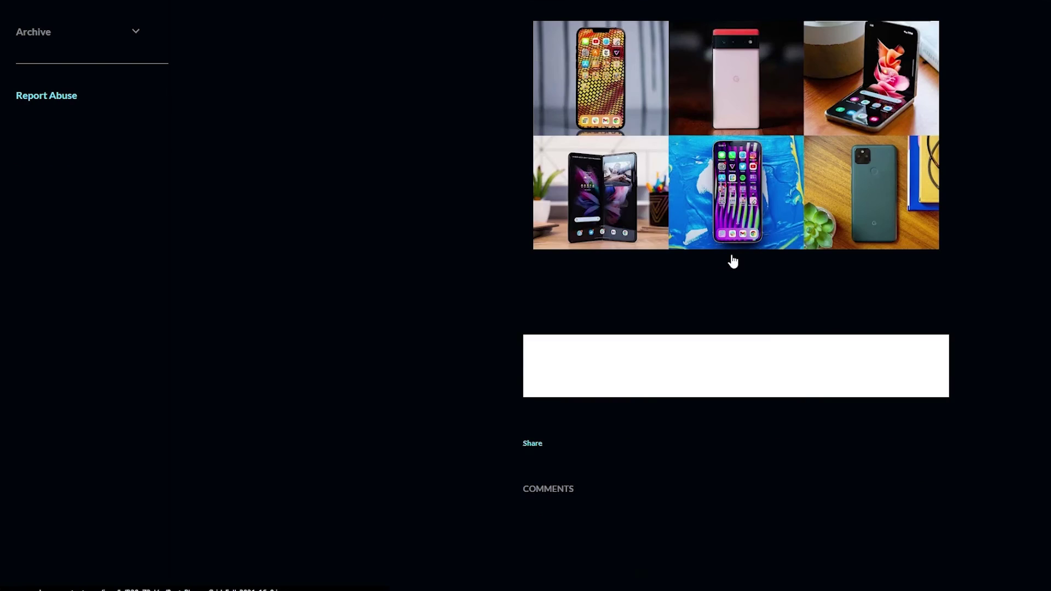
scroll(732, 262, down, 6)
scroll(733, 261, up, 3)
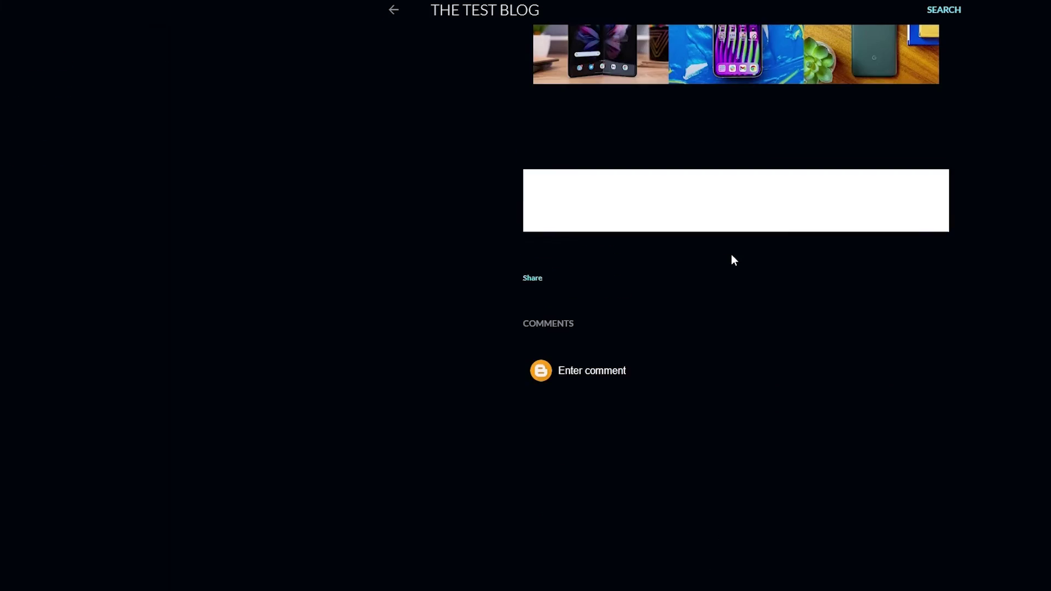
scroll(734, 259, up, 5)
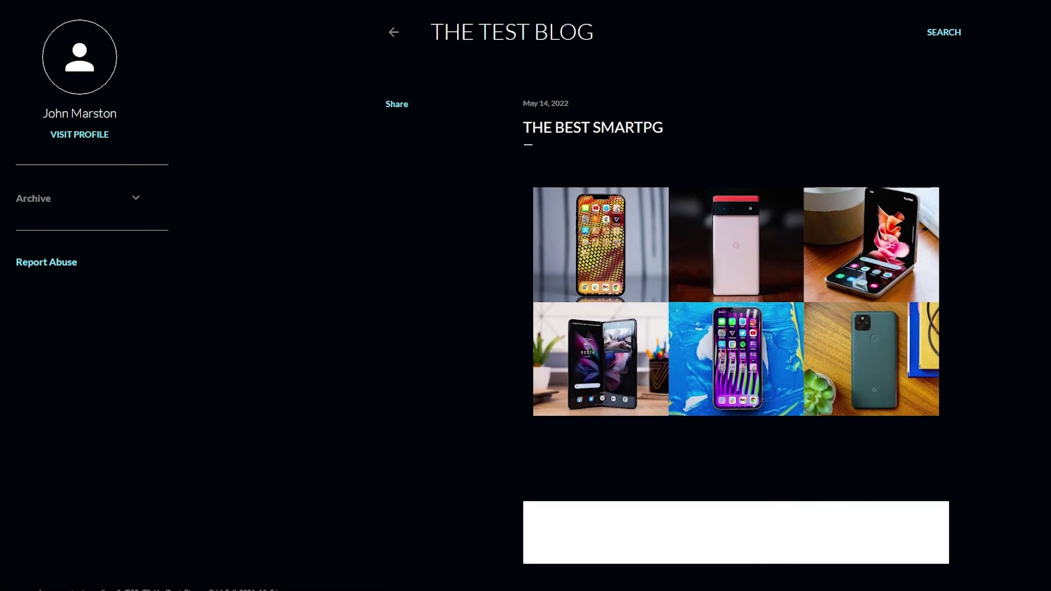
key(ctrl+w)
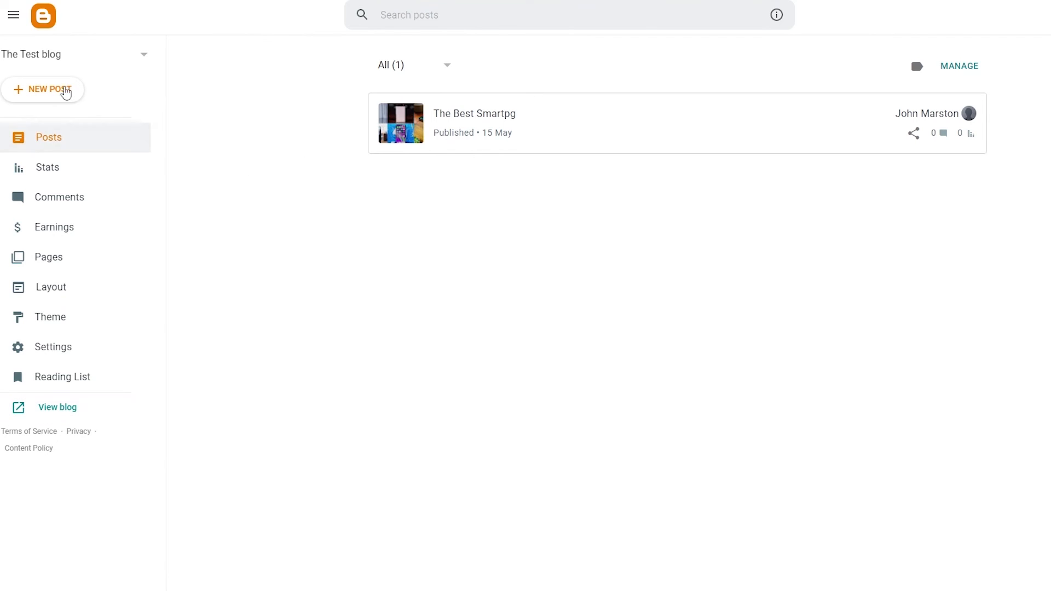
click(44, 19)
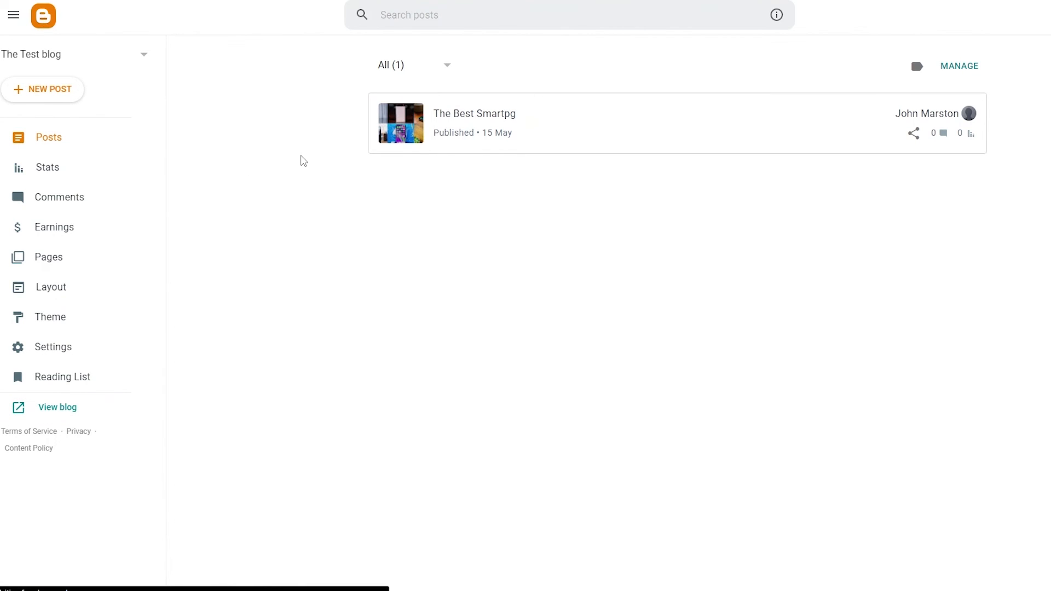